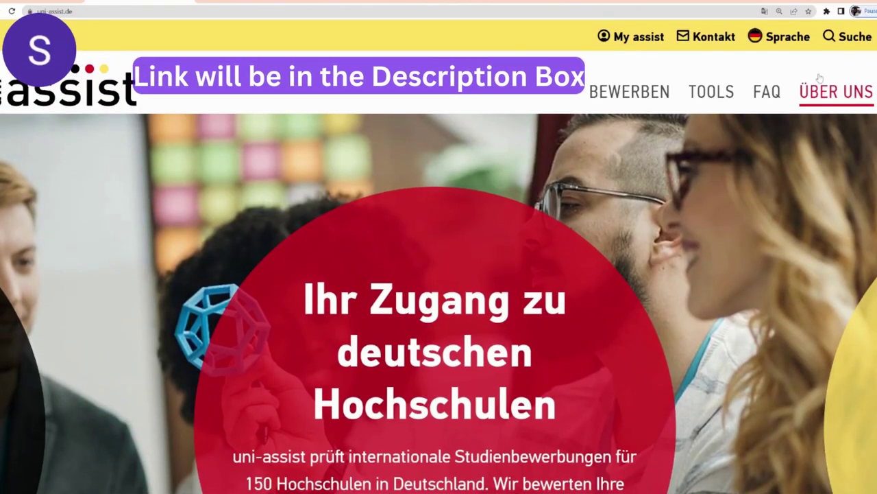
- Switch the uni-assist site language to English and scroll through the English home page
left_click(785, 39)
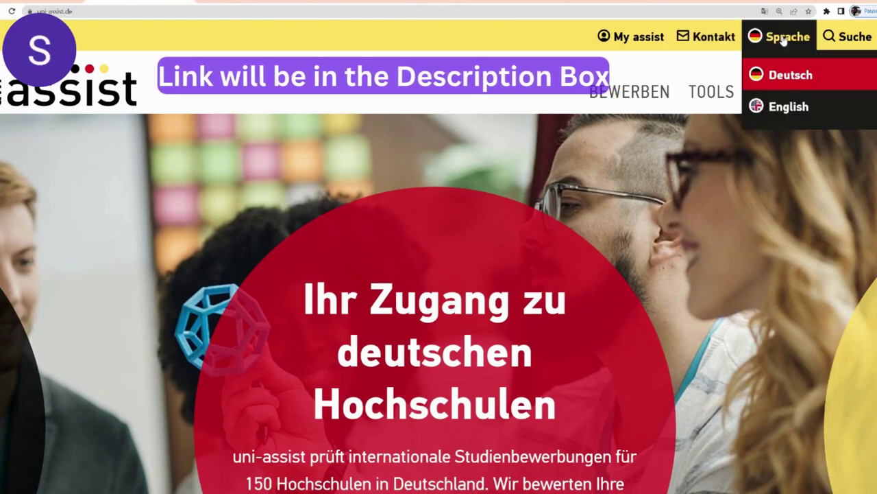
left_click(796, 110)
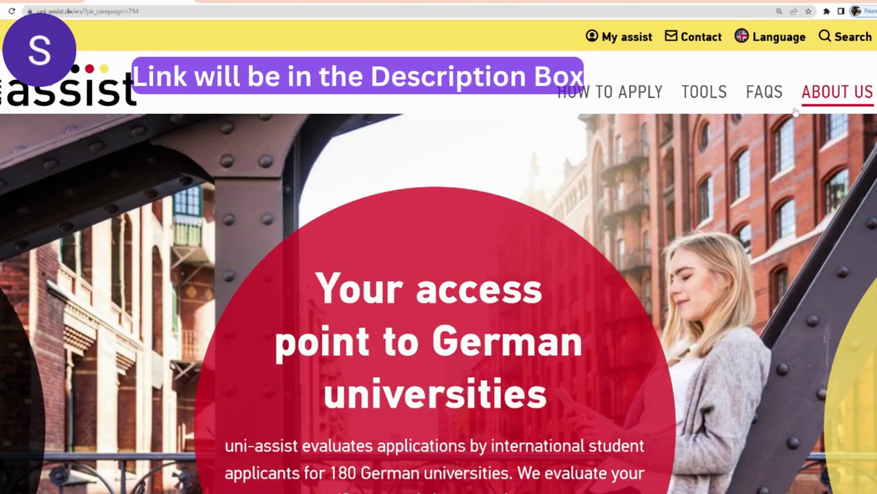
scroll(305, 158, "down", 2)
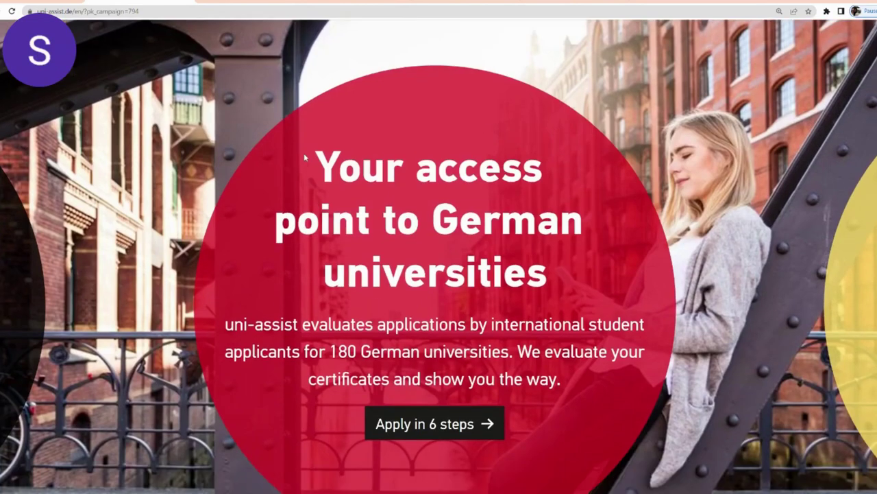
scroll(439, 257, "down", 2)
scroll(439, 257, "up", 2)
scroll(557, 184, "down", 4)
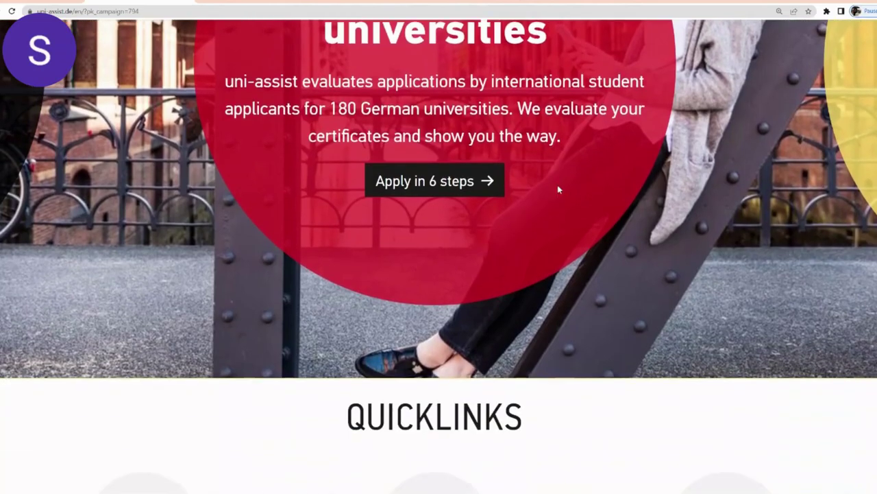
scroll(588, 188, "down", 2)
scroll(587, 188, "down", 3)
scroll(556, 180, "up", 11)
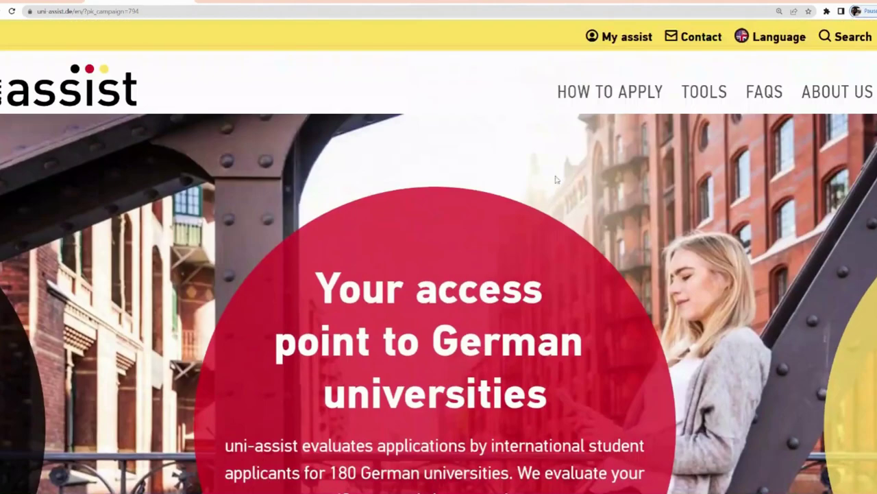
scroll(556, 180, "down", 12)
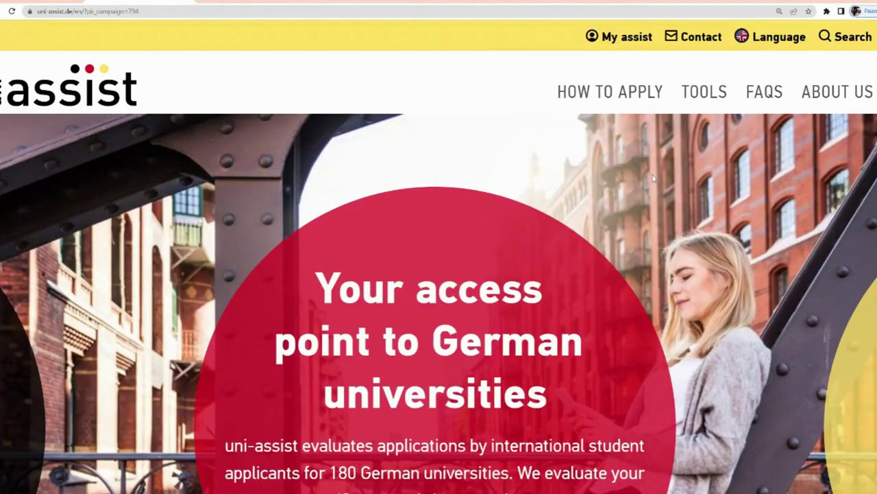
- Open the FAQ overview and browse its list of topics
left_click(765, 98)
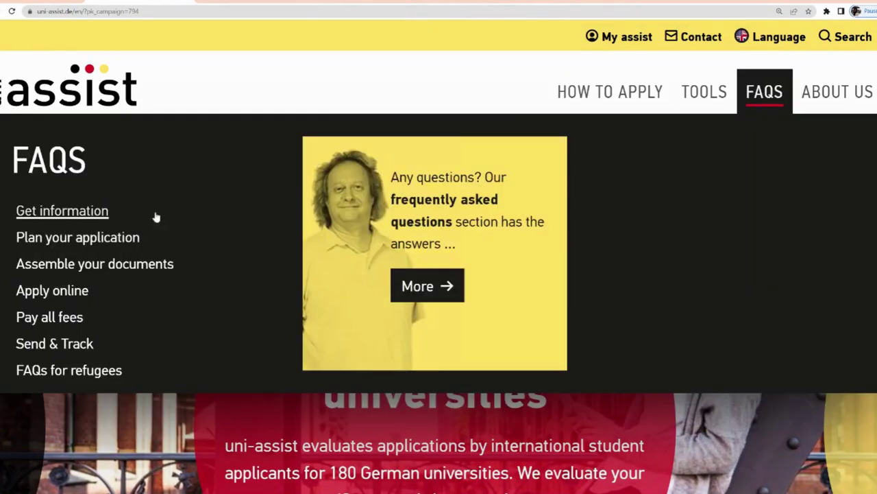
scroll(167, 221, "down", 2)
scroll(168, 223, "up", 2)
scroll(120, 221, "down", 1)
scroll(120, 221, "down", 4)
scroll(120, 221, "up", 5)
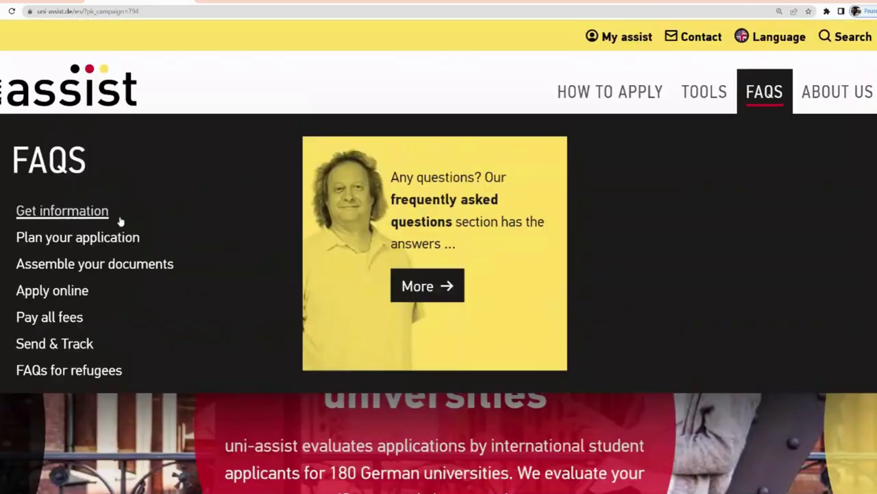
- On the Get information FAQ page, expand and collapse 'What does uni-assist do?'
left_click(62, 219)
scroll(471, 240, "down", 3)
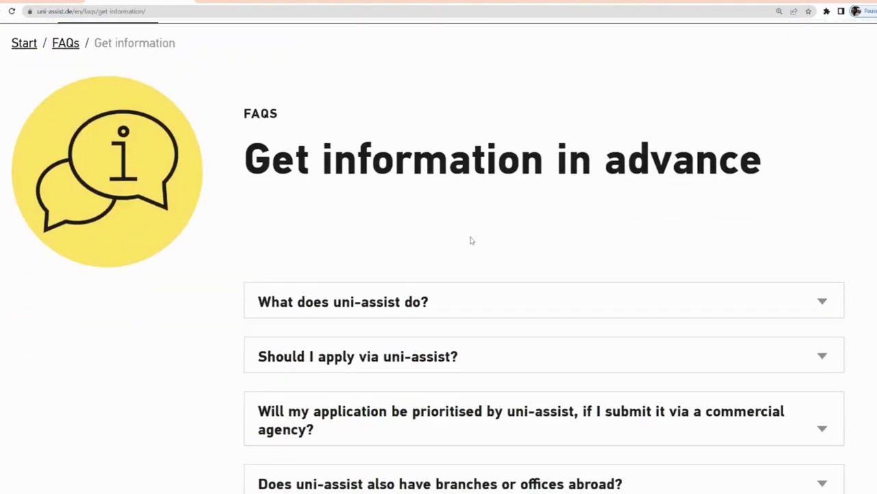
scroll(472, 241, "up", 1)
scroll(632, 226, "down", 1)
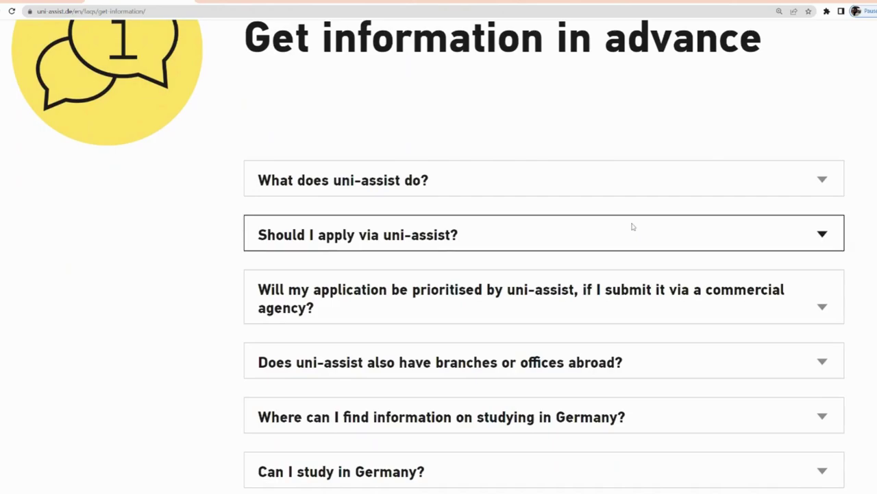
left_click(407, 192)
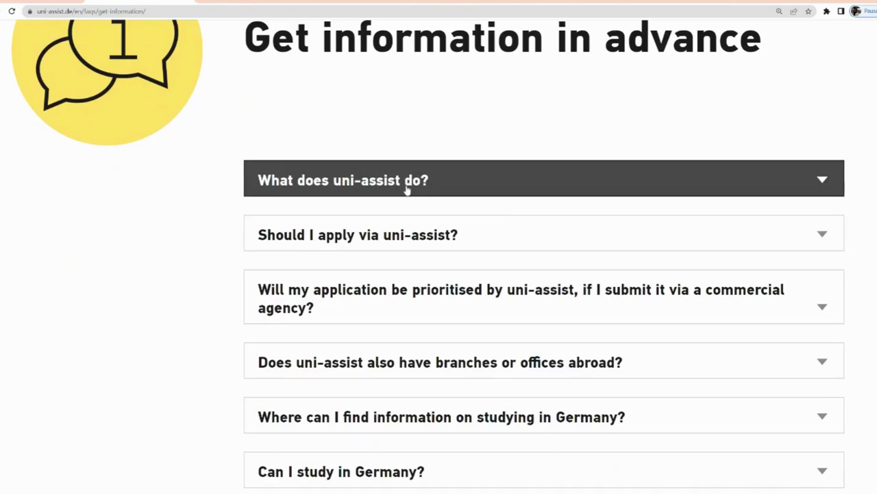
left_click(407, 192)
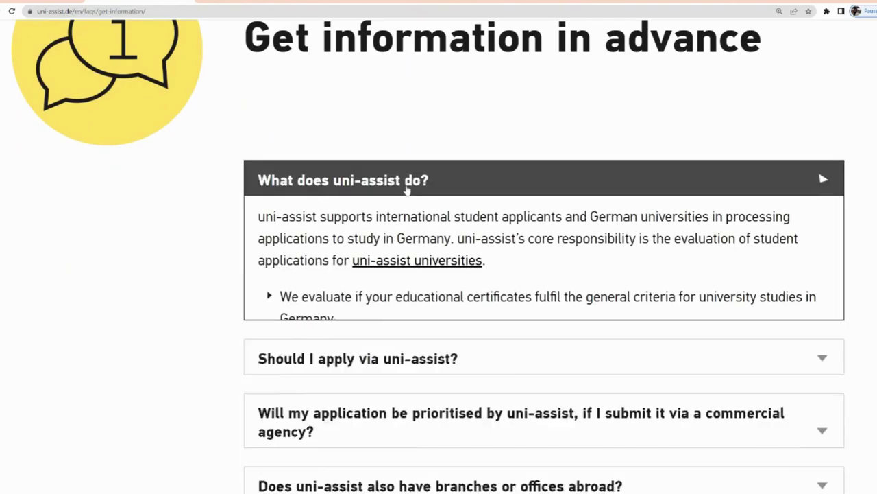
scroll(416, 247, "down", 1)
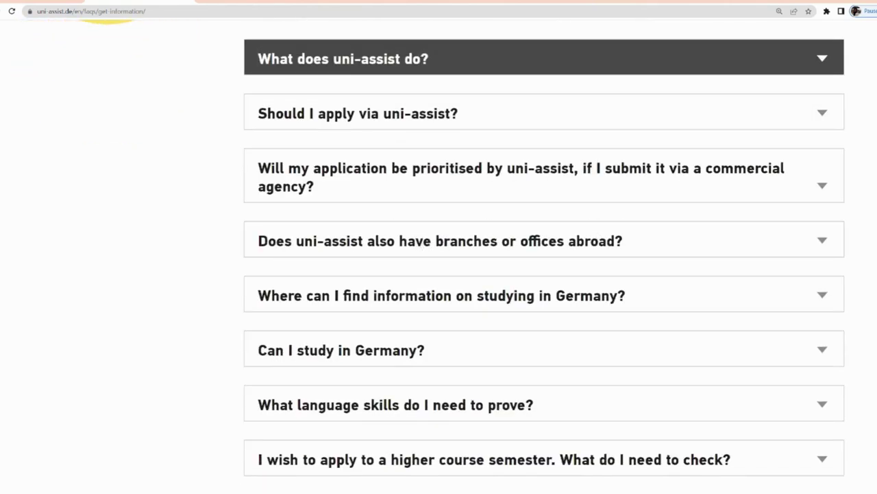
- Expand 'When can I apply via uni-assist?' and highlight the '8 weeks' recommendation
scroll(243, 139, "up", 5)
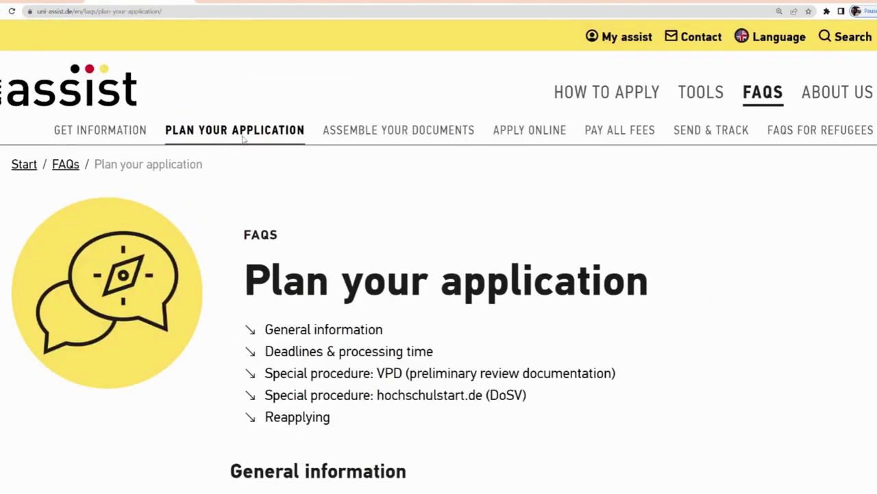
scroll(565, 340, "down", 1)
scroll(565, 341, "down", 1)
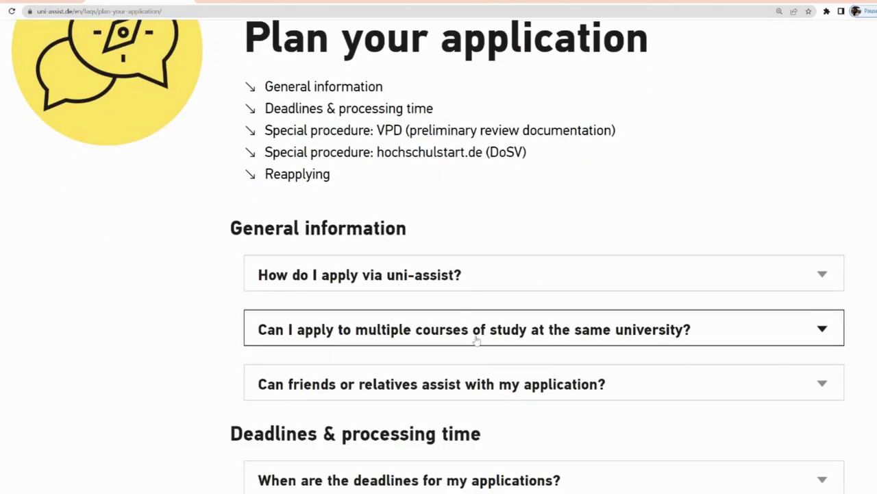
scroll(476, 339, "up", 1)
scroll(475, 336, "down", 3)
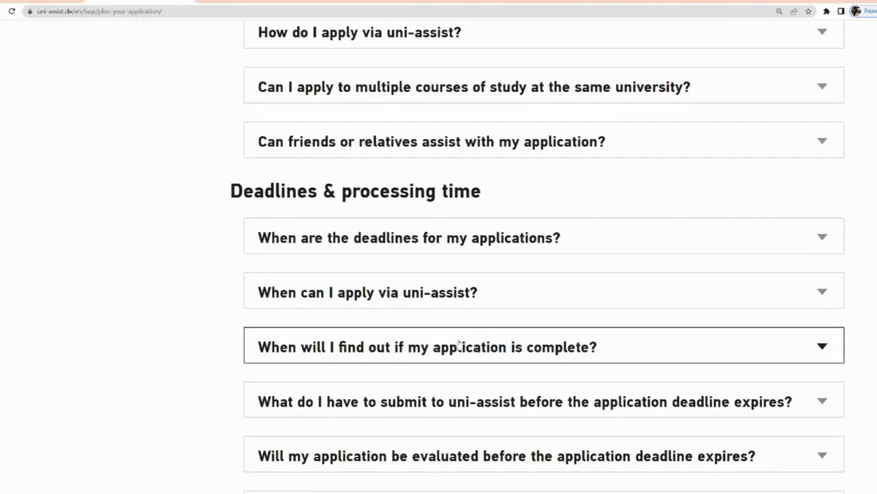
scroll(456, 343, "down", 1)
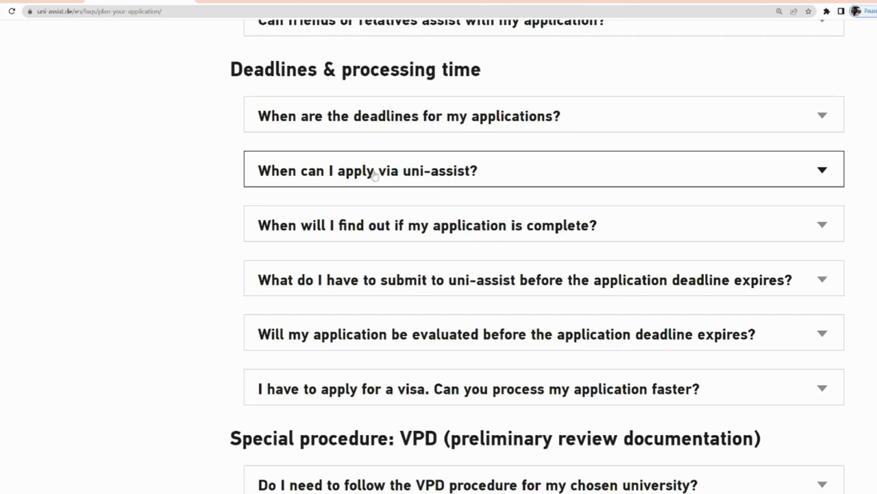
left_click(373, 173)
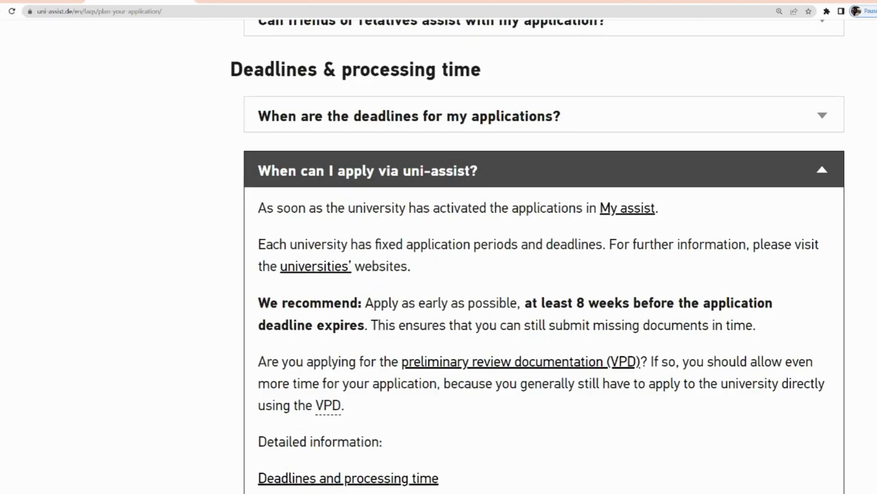
left_click_drag(525, 302, 778, 327)
left_click(777, 327)
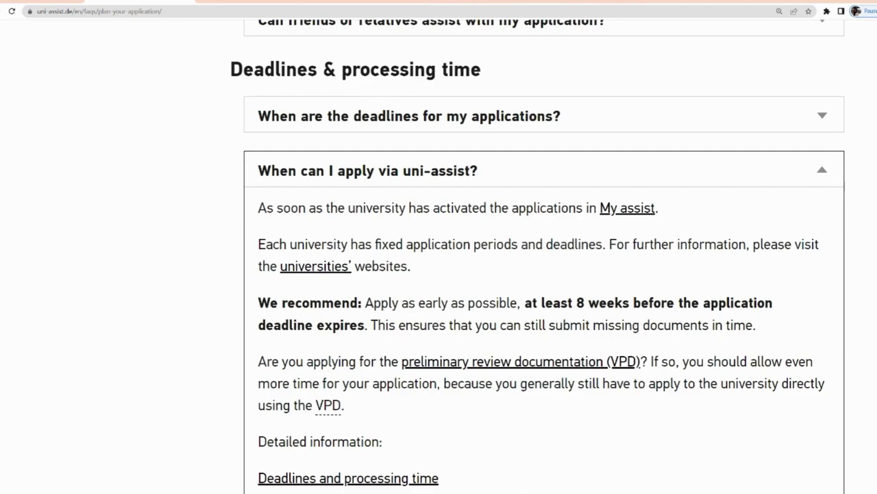
left_click_drag(576, 302, 629, 302)
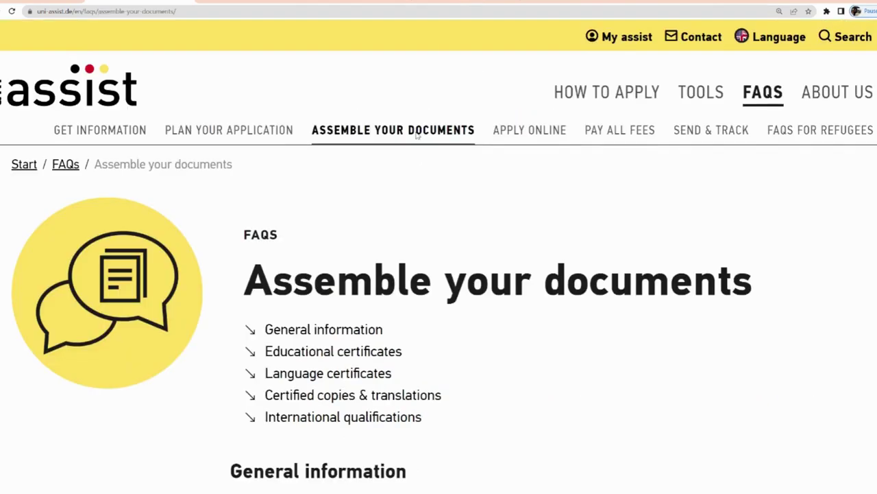
- Expand 'Will I get my application documents back?' and highlight the documents-destroyed and certified-copies sentences
scroll(422, 163, "down", 4)
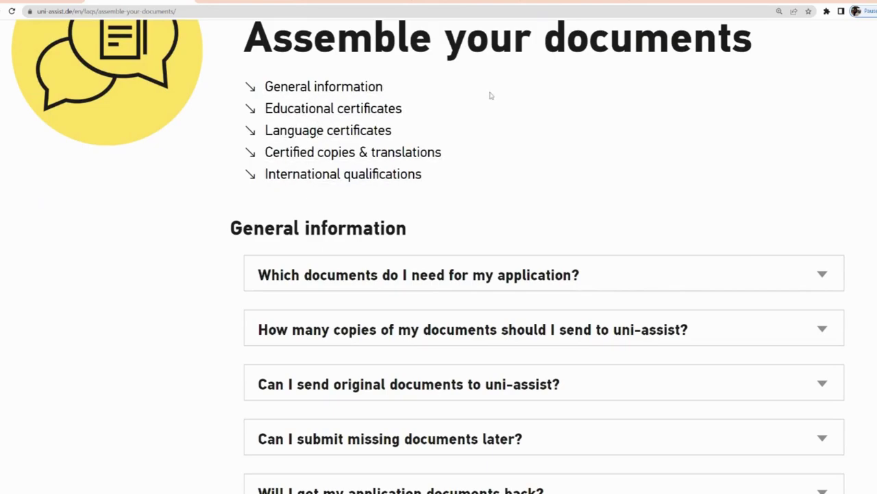
scroll(473, 151, "down", 2)
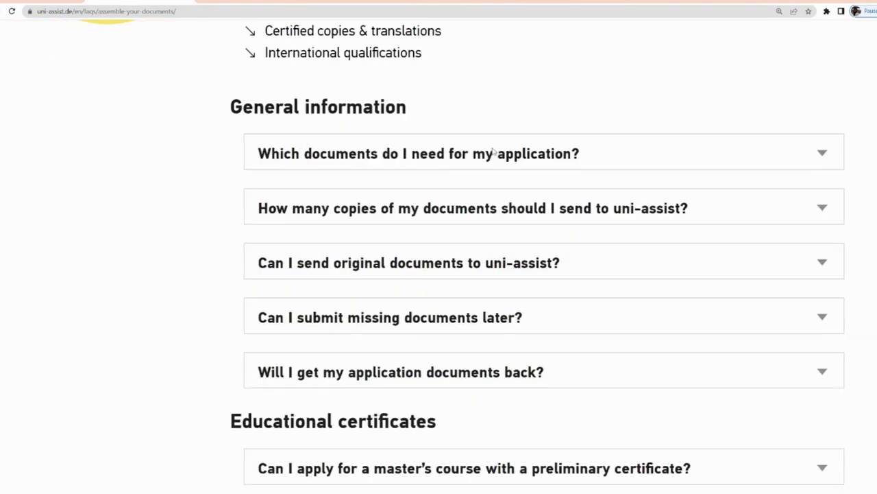
scroll(490, 152, "down", 2)
scroll(392, 141, "down", 2)
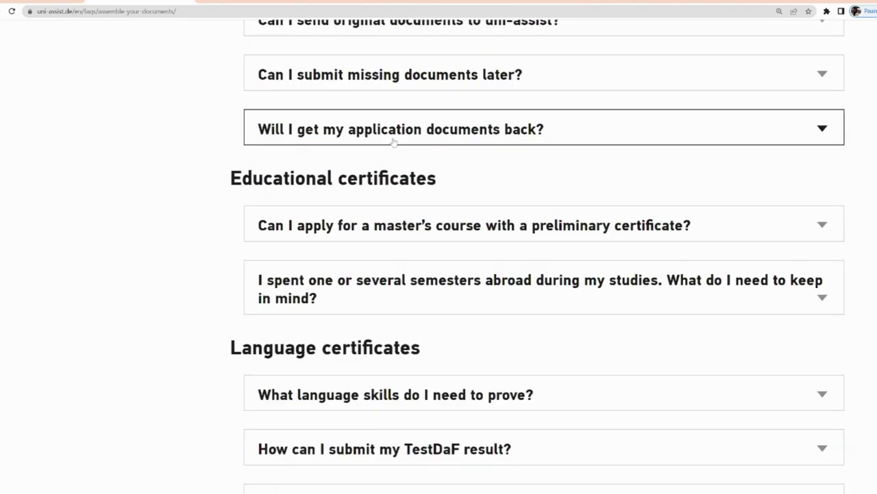
left_click(391, 141)
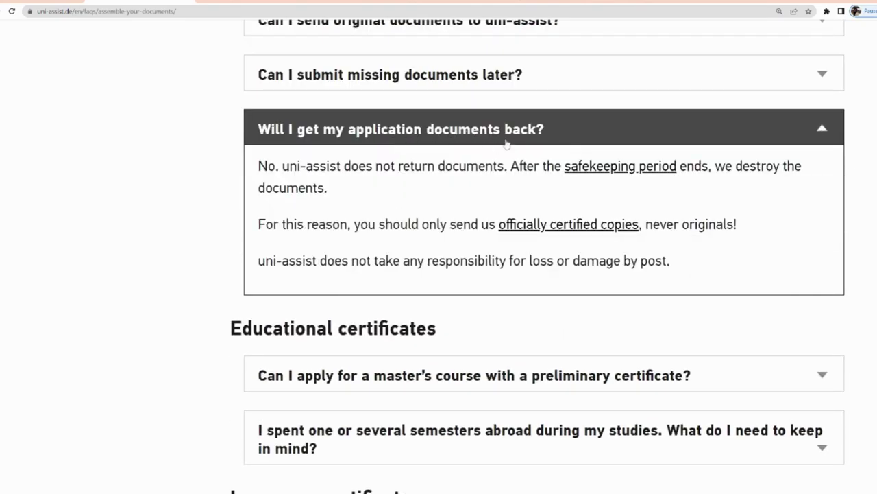
left_click_drag(715, 166, 798, 197)
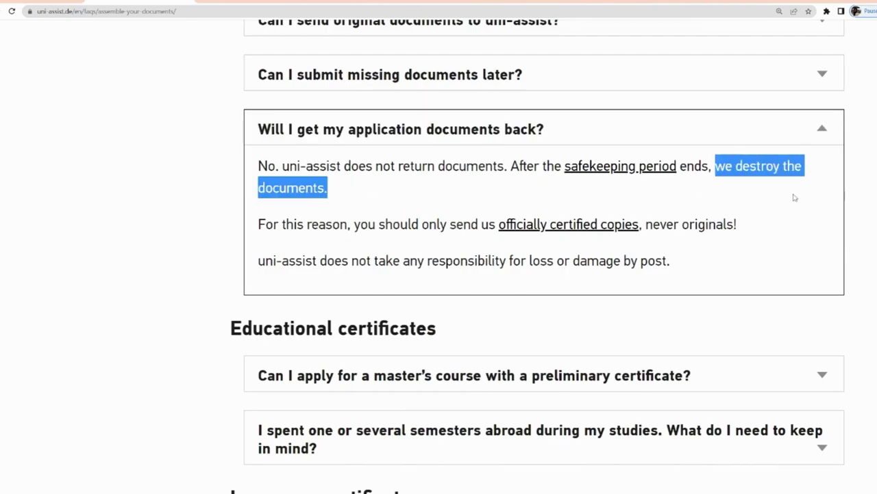
left_click_drag(450, 224, 641, 224)
left_click_drag(348, 224, 744, 229)
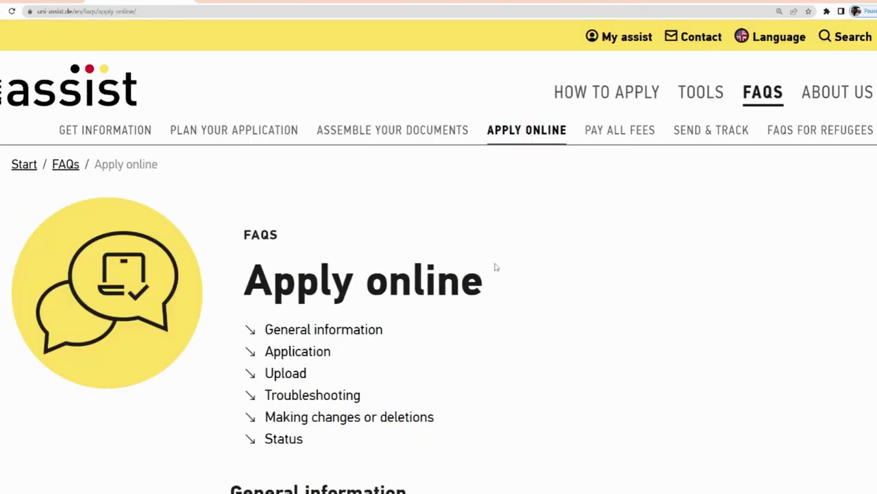
- Expand 'I cannot upload any documents.' and highlight the PDF-only and 10 MB size rules
scroll(495, 268, "down", 2)
scroll(493, 230, "down", 2)
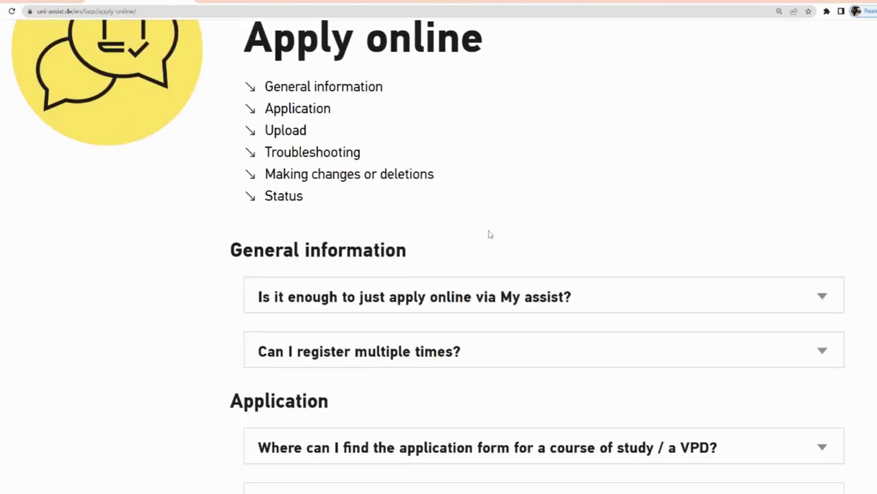
scroll(490, 234, "down", 8)
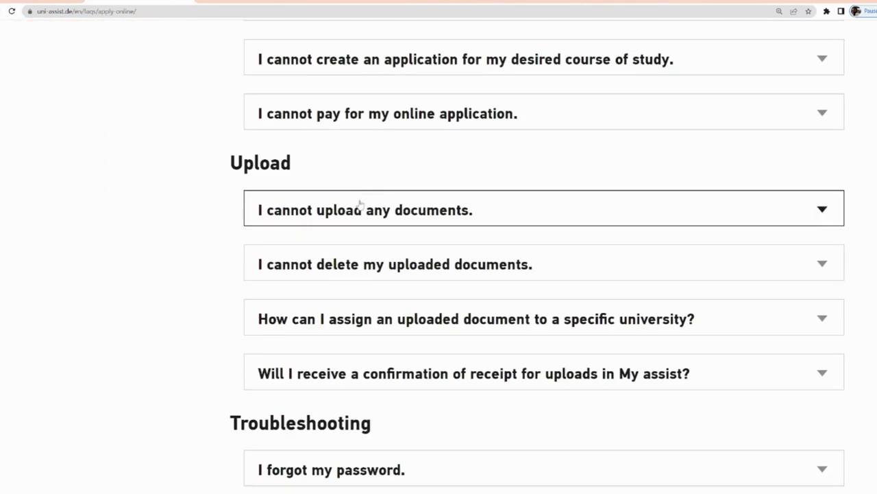
left_click(362, 210)
left_click(362, 210)
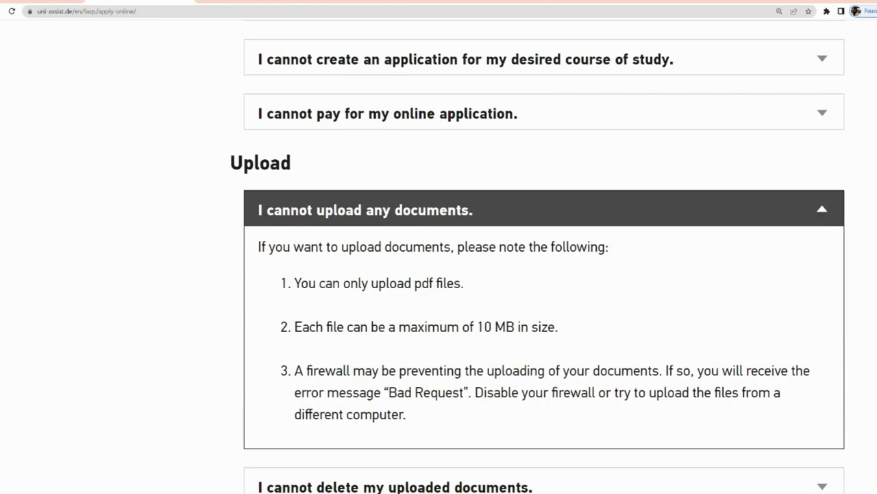
left_click_drag(371, 283, 478, 291)
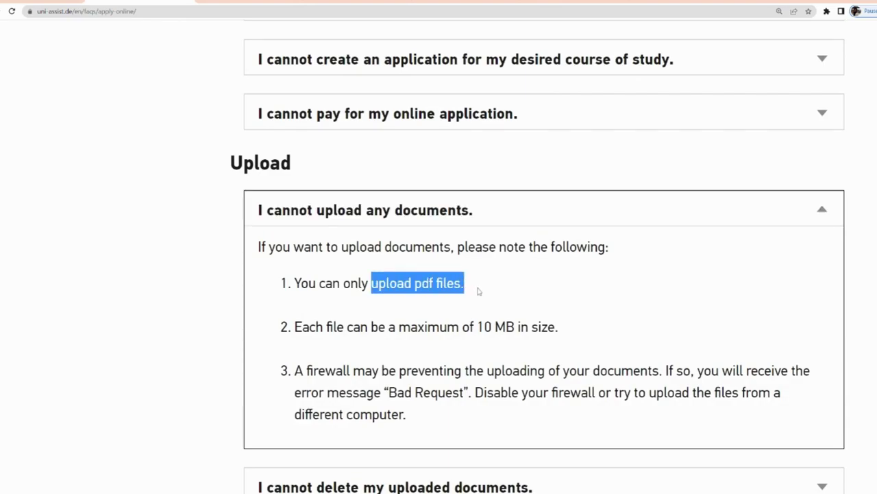
left_click_drag(459, 327, 563, 331)
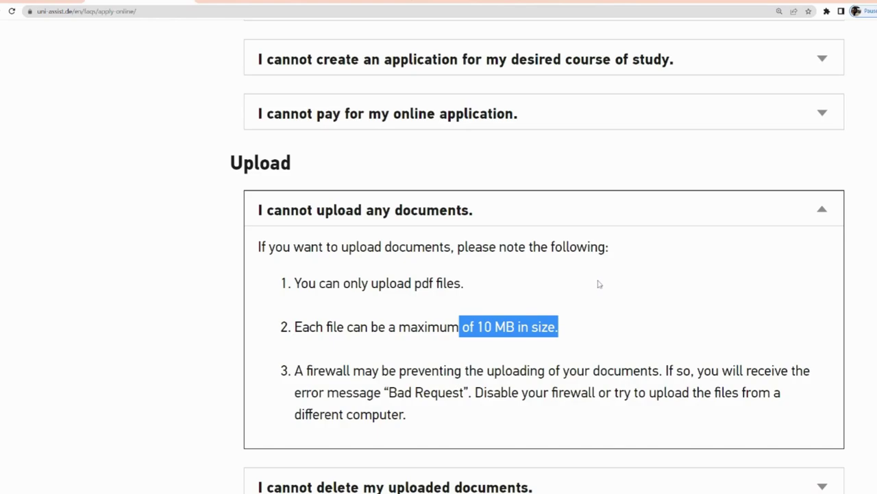
scroll(598, 284, "up", 12)
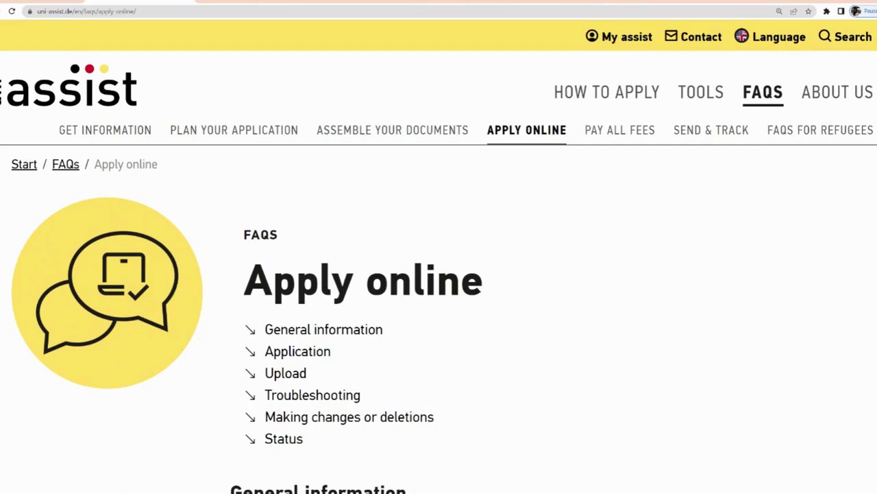
- On Pay all fees, expand the processing-cost answer and highlight EUR 75.00 and EUR 30.00
left_click(615, 134)
scroll(534, 264, "down", 2)
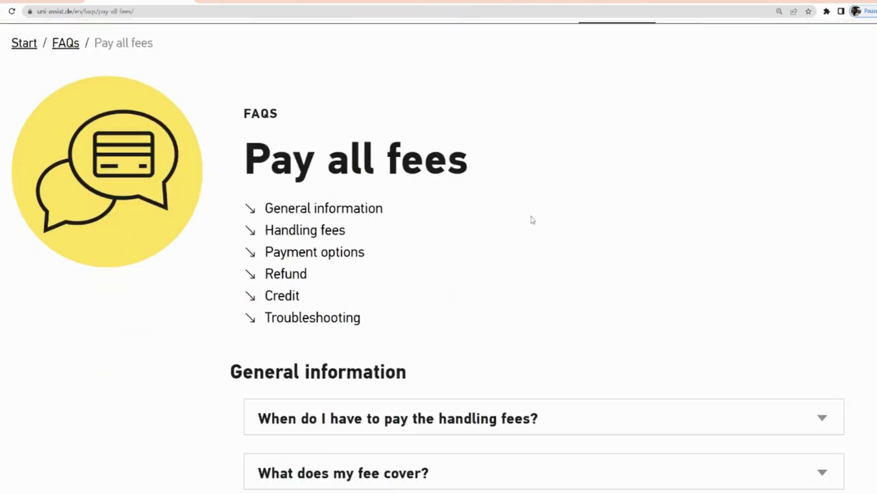
scroll(434, 244, "down", 8)
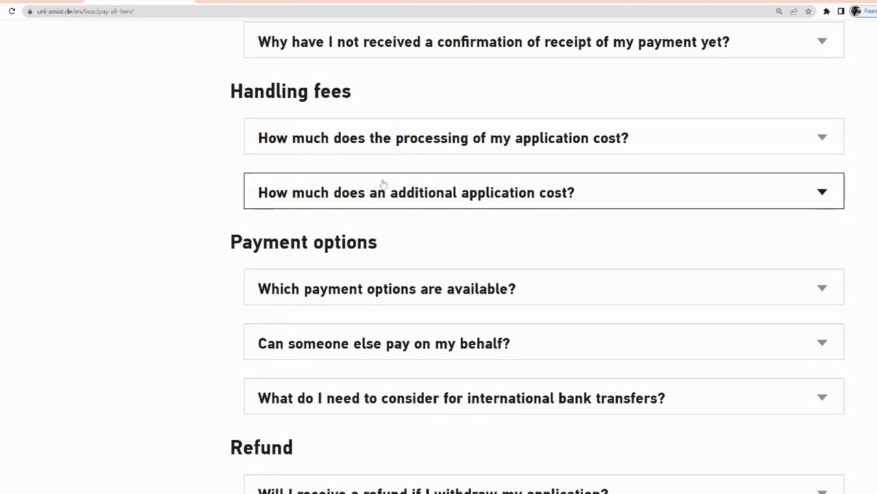
left_click(445, 141)
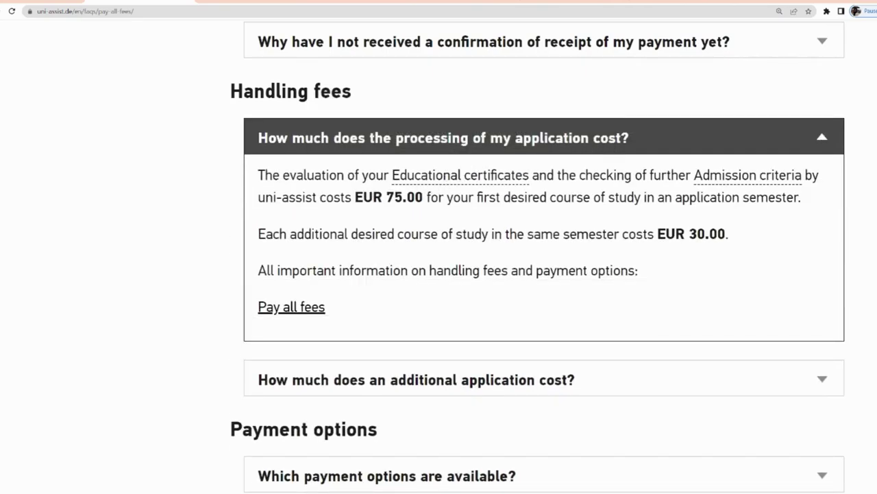
left_click_drag(355, 197, 427, 196)
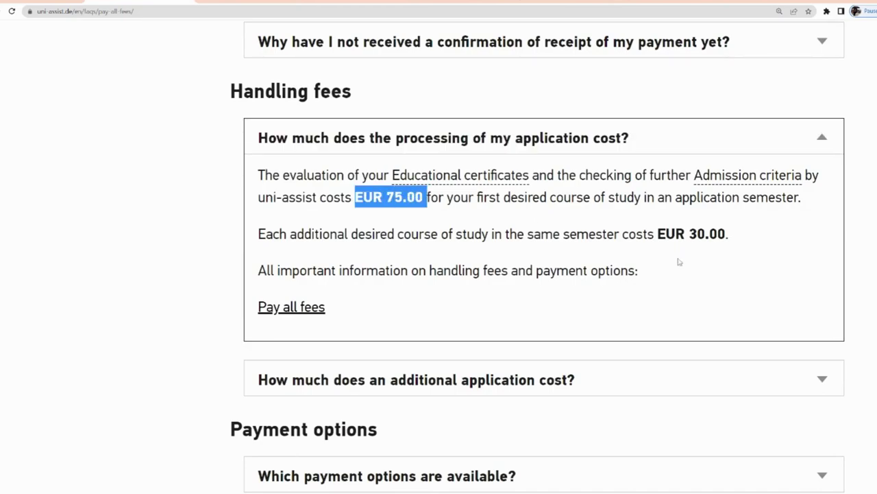
left_click_drag(648, 234, 733, 238)
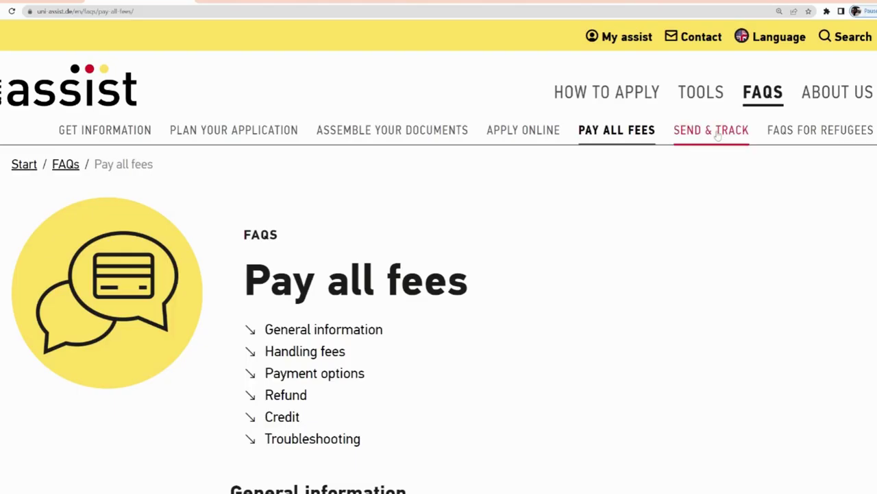
- On Send & Track, expand 'Where should I send my officially certified copies?' and highlight the mailing address
left_click(718, 135)
scroll(603, 287, "down", 5)
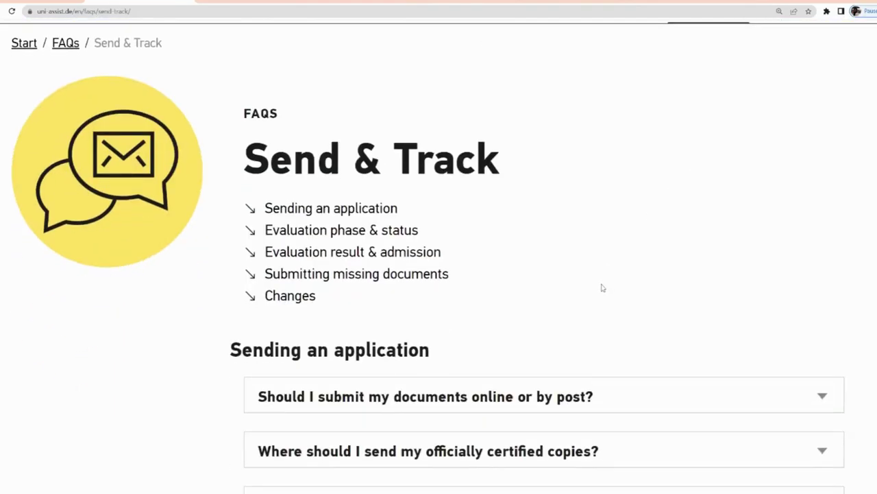
scroll(602, 287, "down", 2)
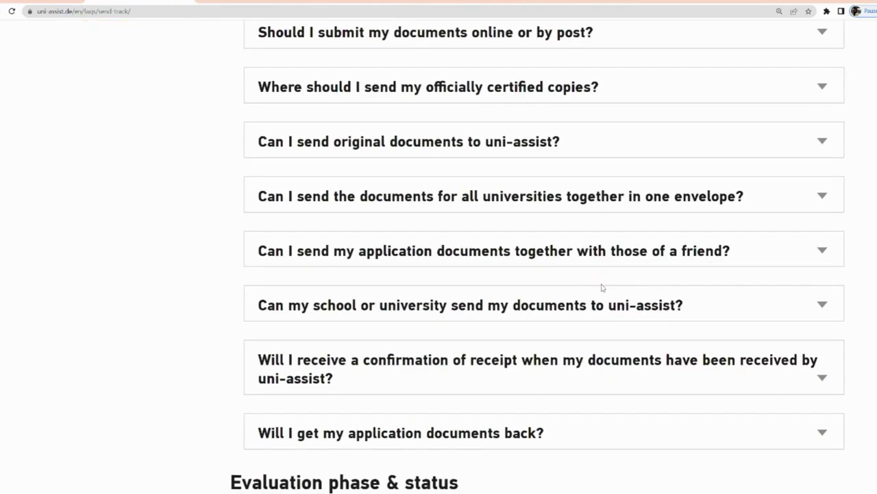
scroll(480, 212, "up", 2)
left_click(480, 209)
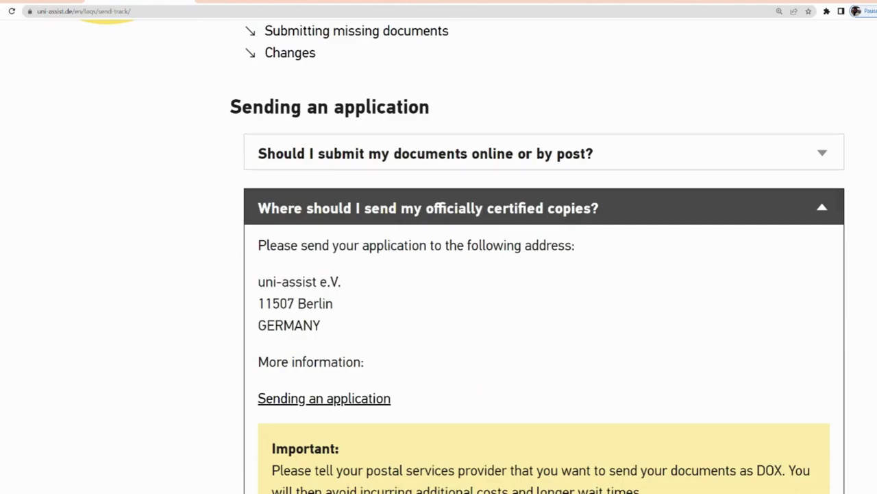
left_click_drag(258, 279, 333, 326)
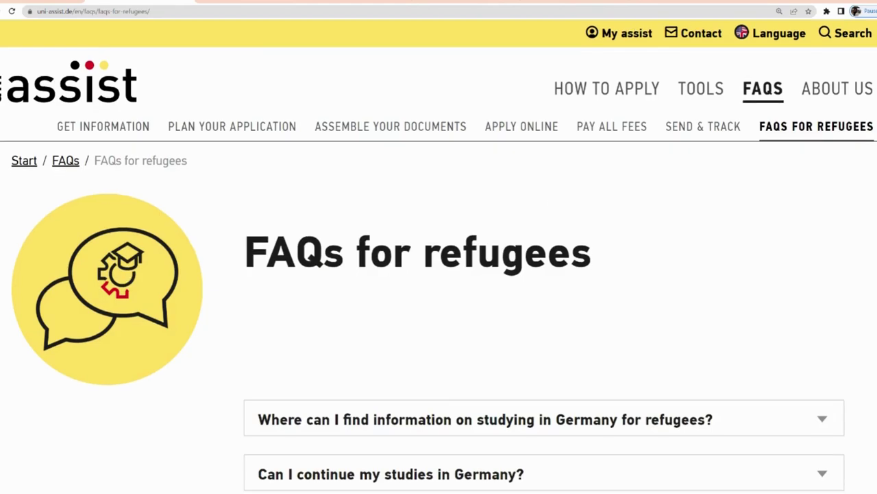
- Expand and collapse the refugees FAQ 'How can I transfer money to Germany?'
scroll(470, 217, "down", 2)
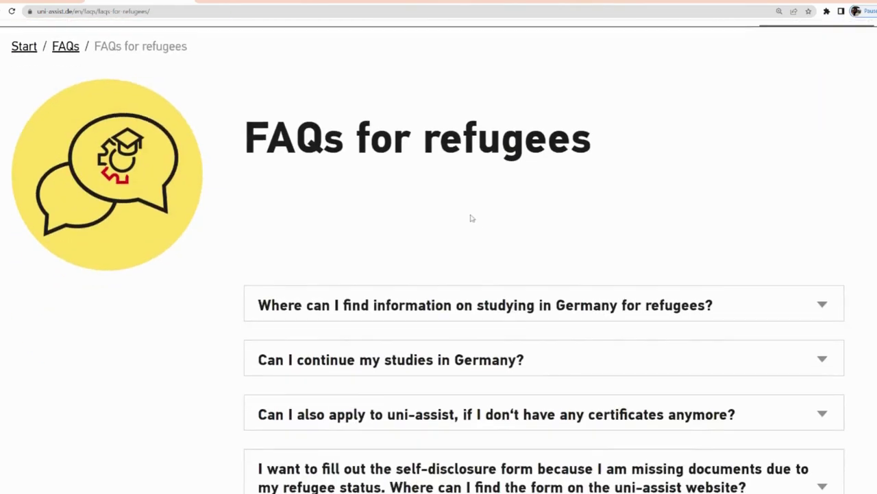
scroll(473, 218, "up", 2)
scroll(491, 240, "down", 2)
scroll(423, 239, "down", 4)
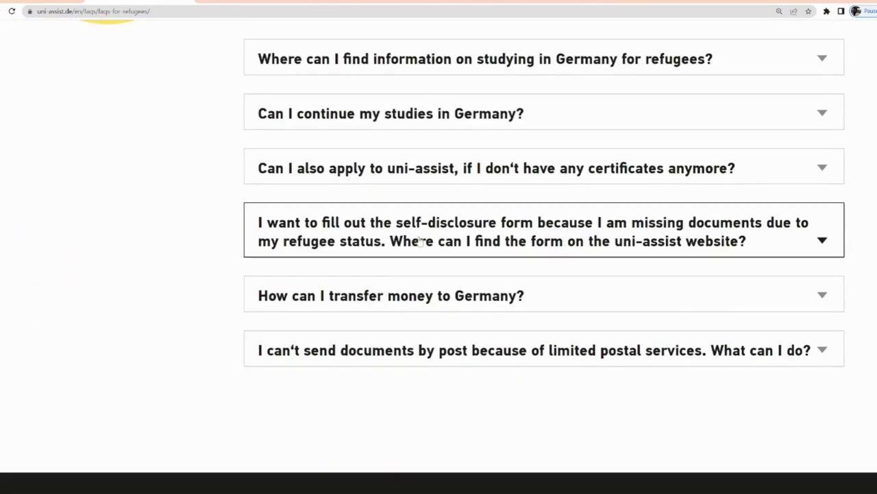
left_click(409, 306)
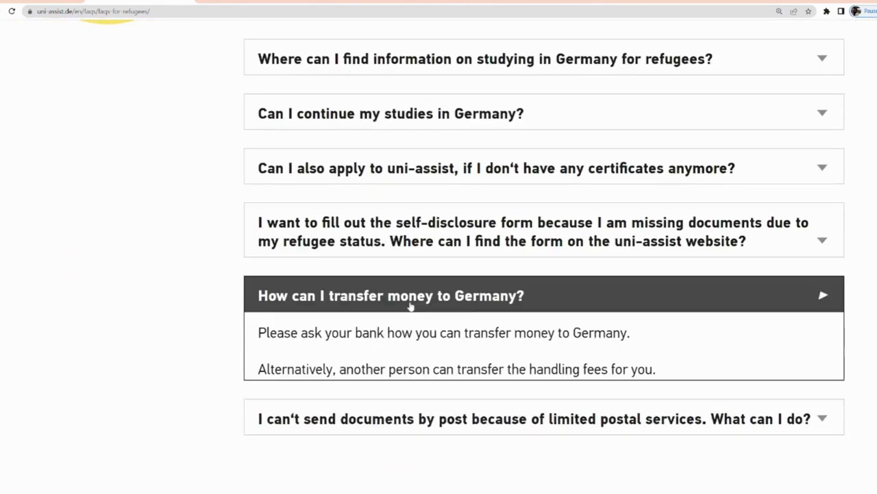
left_click(409, 306)
- Return to the uni-assist home page via the Start breadcrumb
scroll(562, 245, "up", 5)
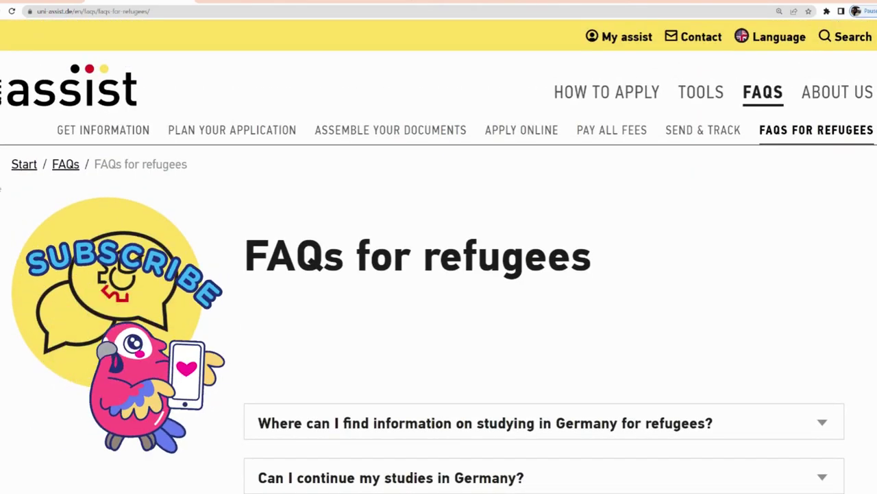
left_click(24, 165)
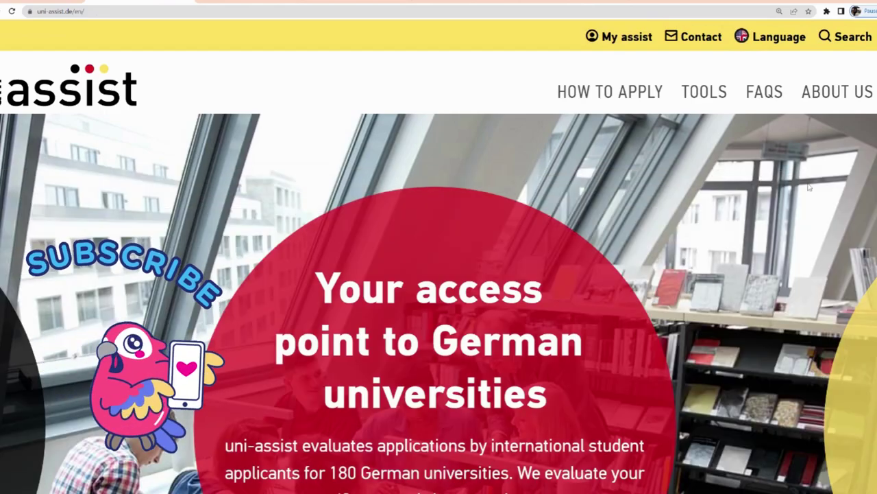
scroll(722, 211, "down", 7)
scroll(722, 209, "up", 7)
- Go to the My assist portal's sign-in page
left_click(632, 40)
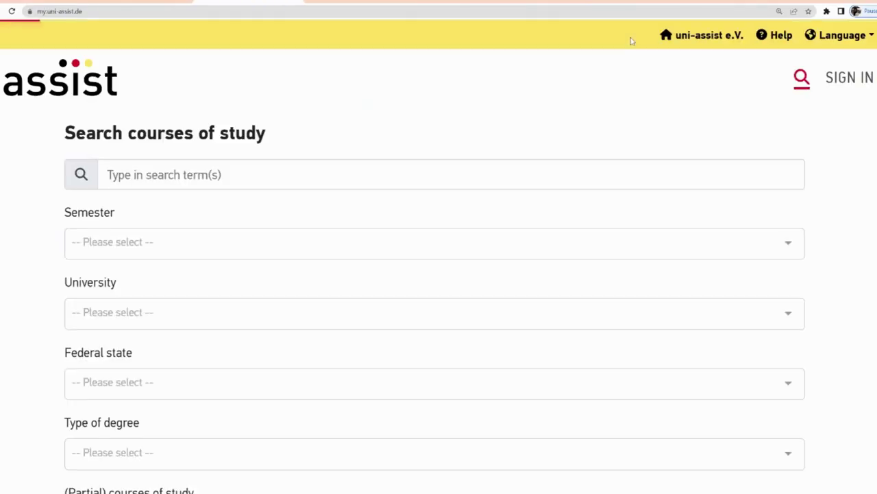
left_click(850, 93)
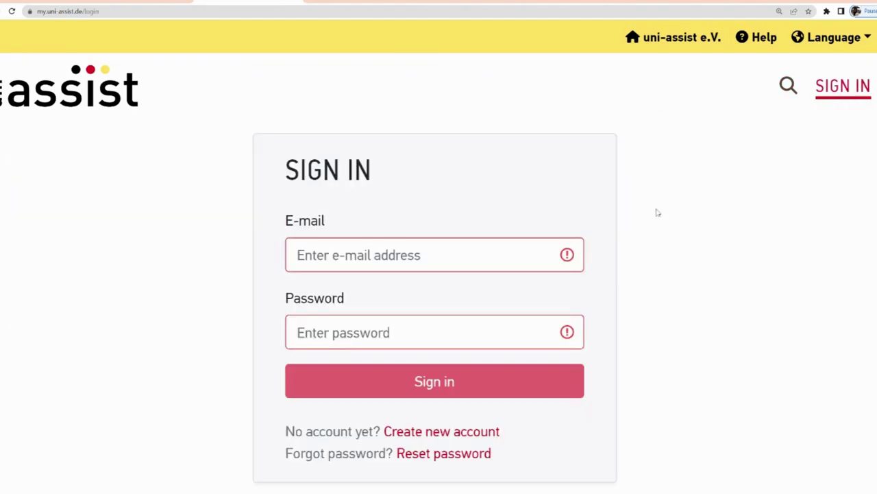
scroll(599, 226, "down", 2)
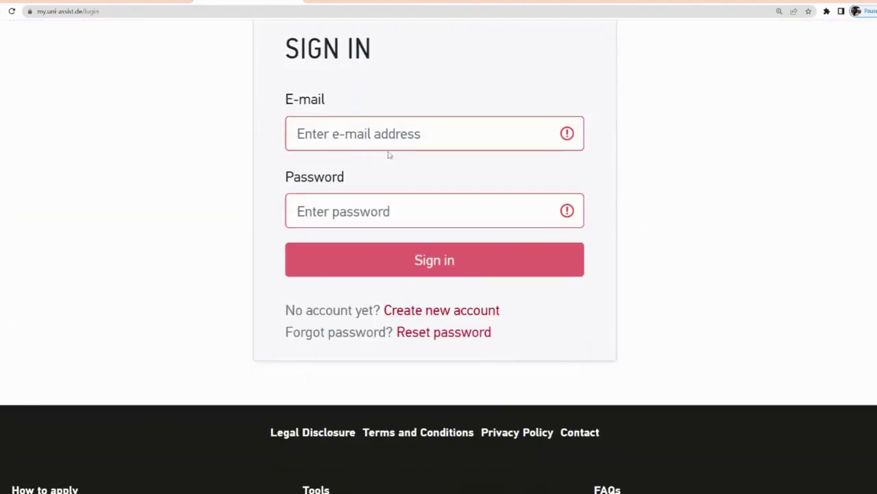
scroll(388, 156, "up", 2)
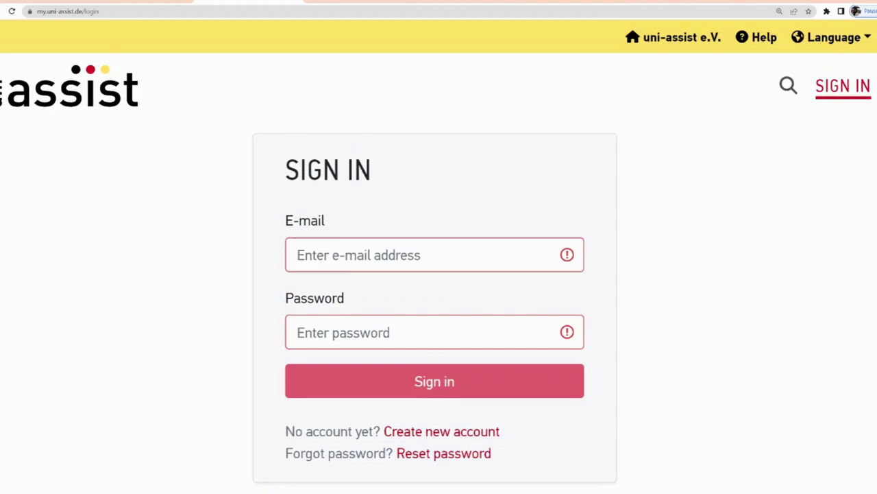
scroll(396, 258, "down", 2)
scroll(402, 261, "up", 2)
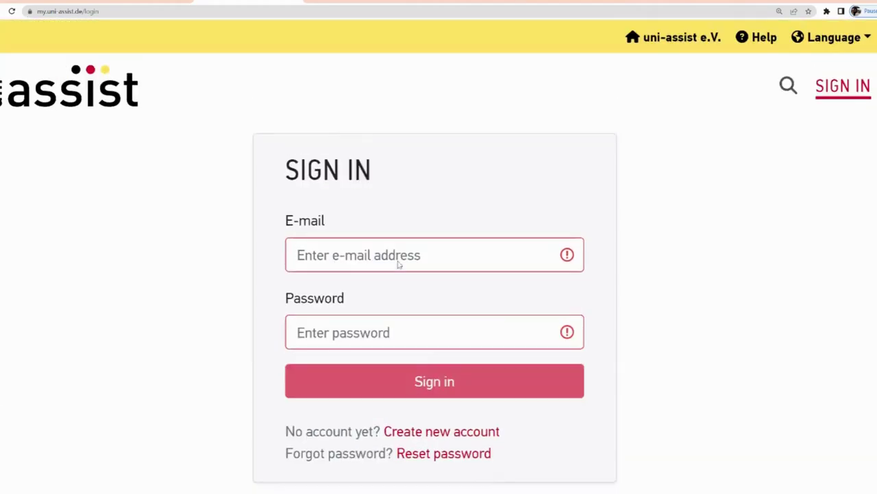
- Open the Create new account form, zoom in, and scroll through its empty fields
left_click(430, 436)
scroll(430, 439, "down", 2)
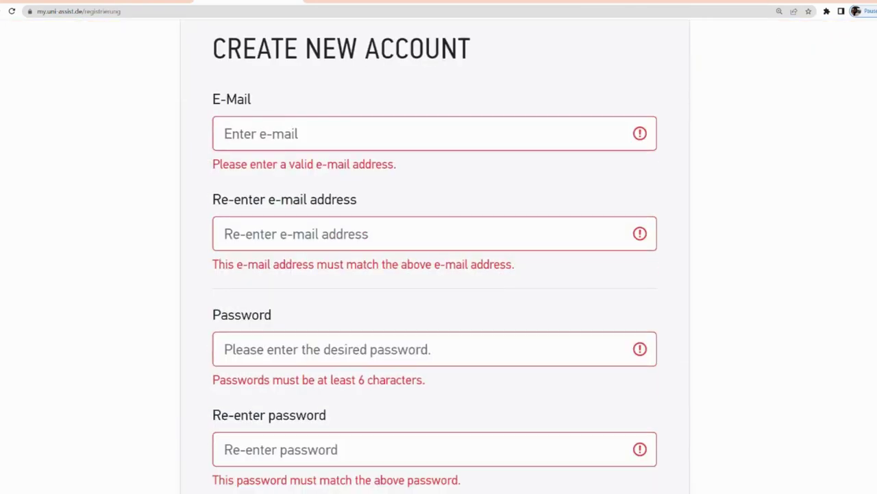
key("ctrl+plus")
key("ctrl+plus")
scroll(449, 251, "down", 1)
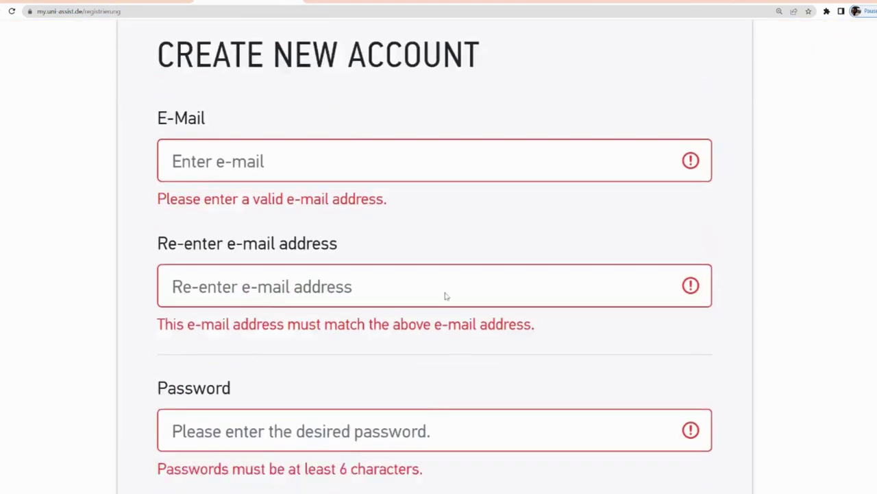
scroll(445, 296, "down", 5)
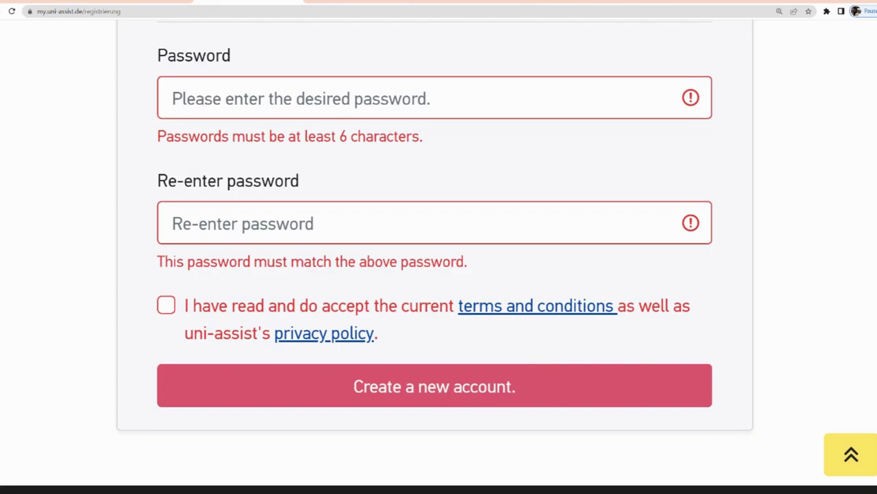
scroll(346, 294, "down", 2)
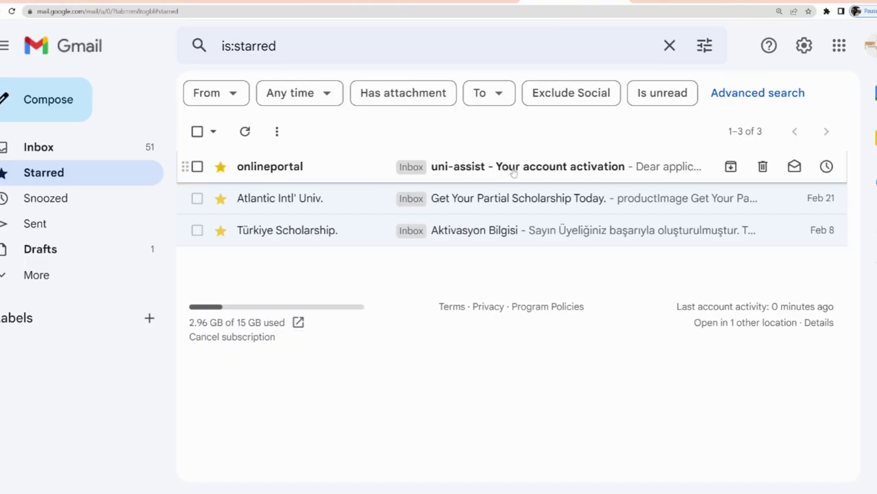
- Open the uni-assist 'Your account activation' email and follow its activation link
left_click(519, 173)
scroll(518, 172, "down", 3)
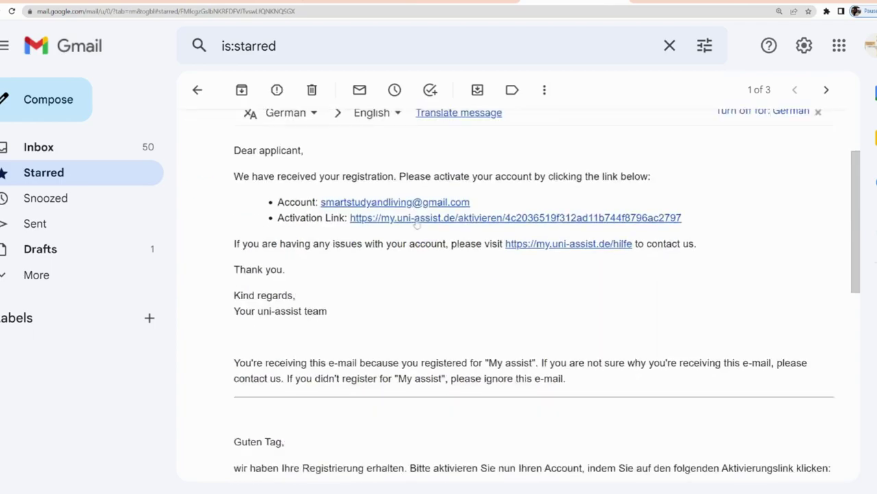
left_click(483, 206)
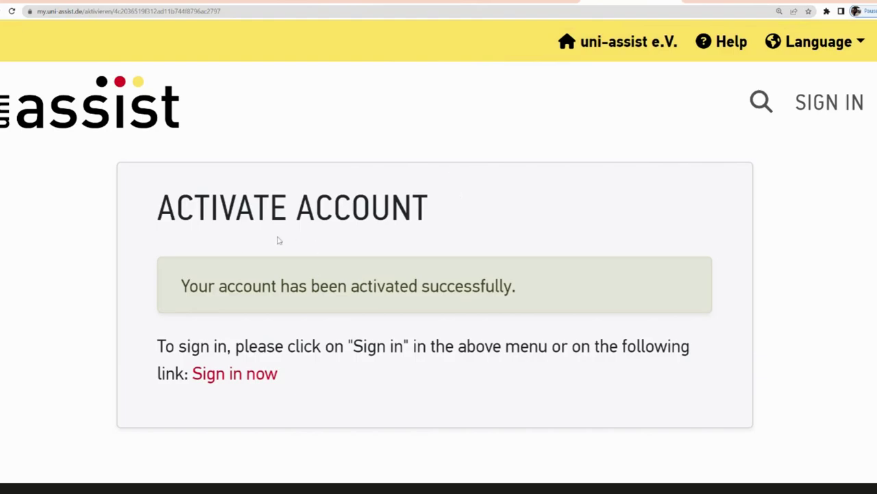
- Sign in to uni-assist with the autofilled saved credentials
scroll(487, 254, "down", 1)
scroll(487, 254, "down", 1)
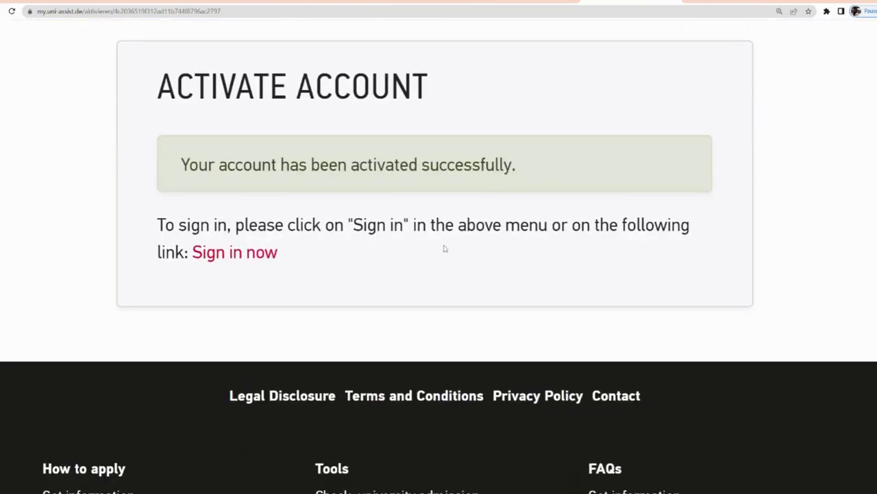
left_click(242, 253)
scroll(476, 249, "down", 2)
scroll(475, 249, "up", 2)
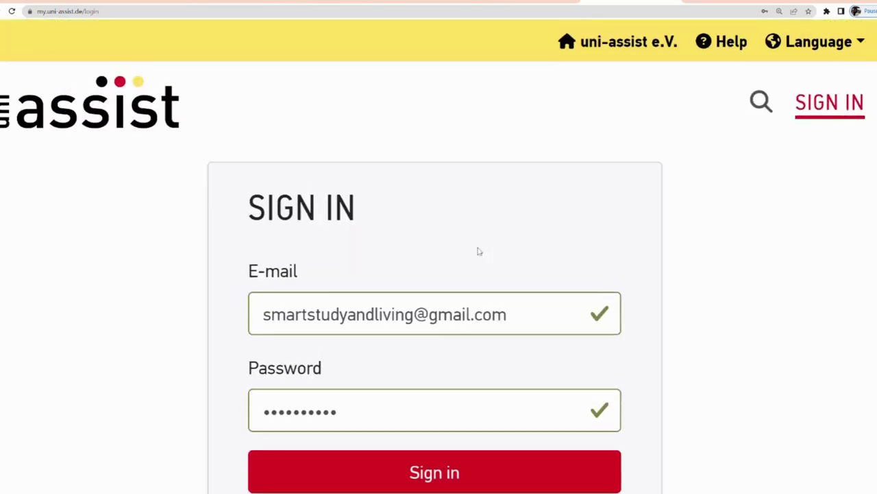
scroll(479, 251, "down", 2)
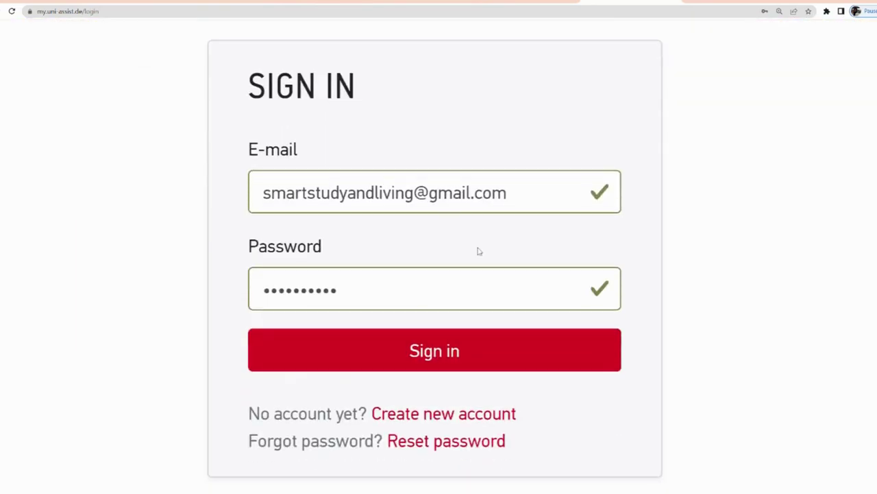
left_click(448, 351)
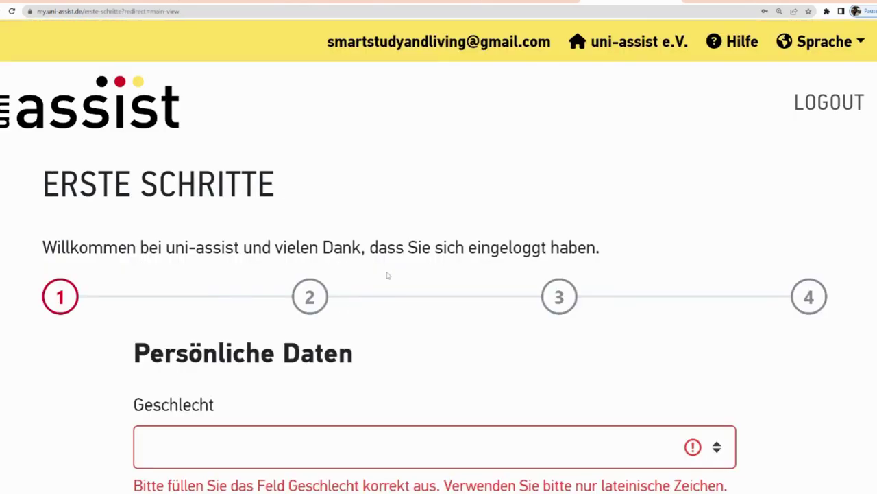
scroll(388, 275, "down", 1)
scroll(387, 275, "up", 1)
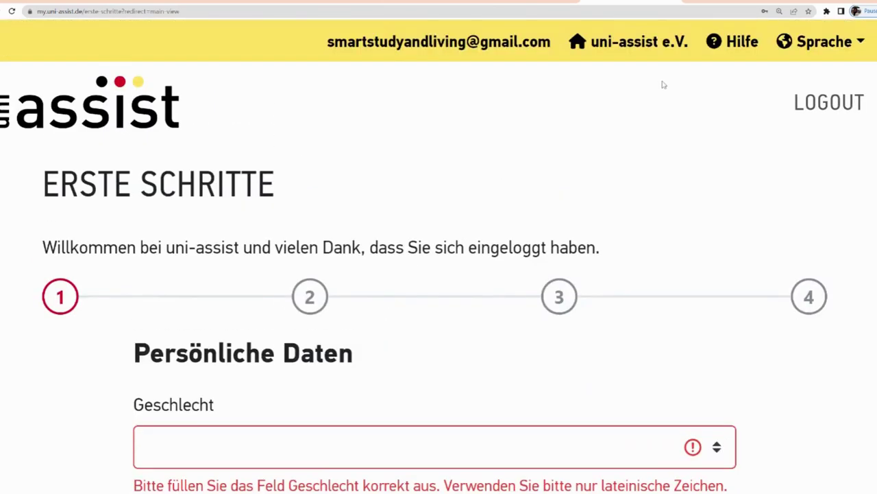
left_click(816, 55)
- Switch the portal language to English and review the personal and contact information form
left_click(747, 130)
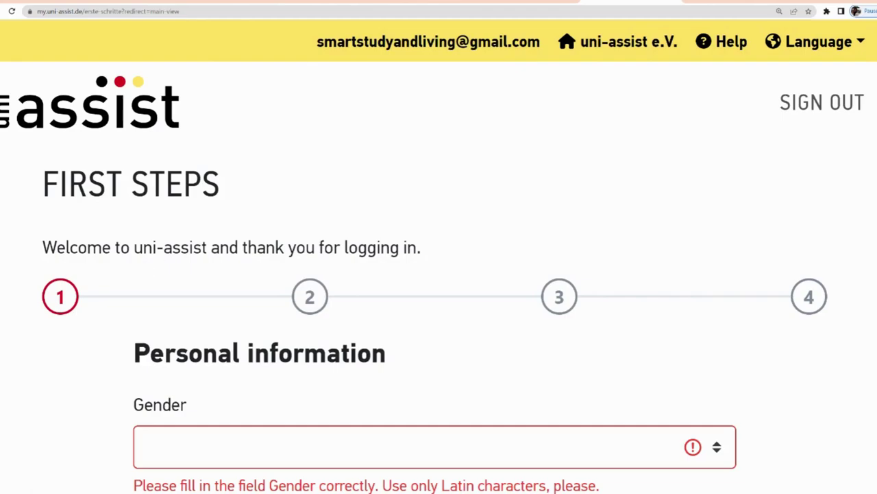
scroll(460, 235, "down", 2)
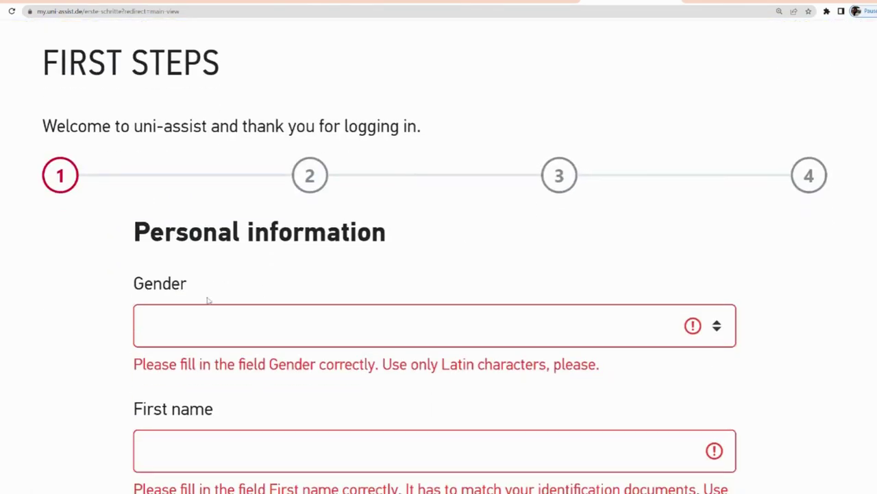
scroll(553, 257, "down", 4)
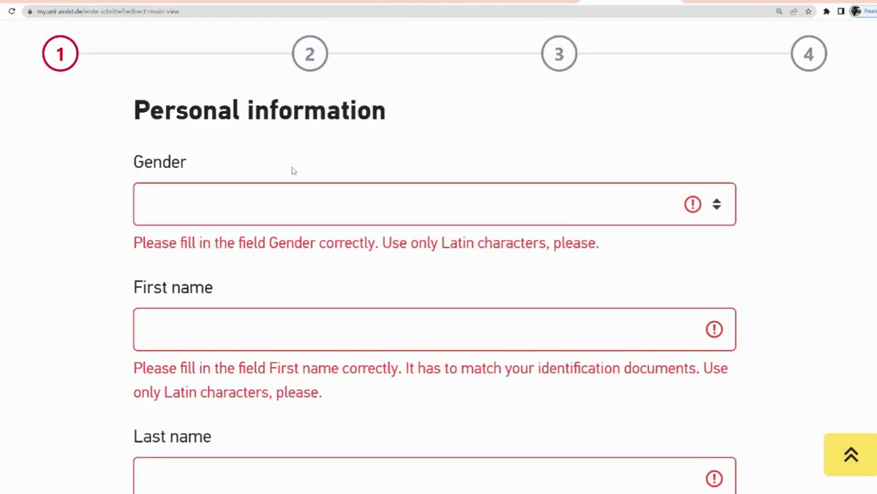
scroll(423, 220, "down", 10)
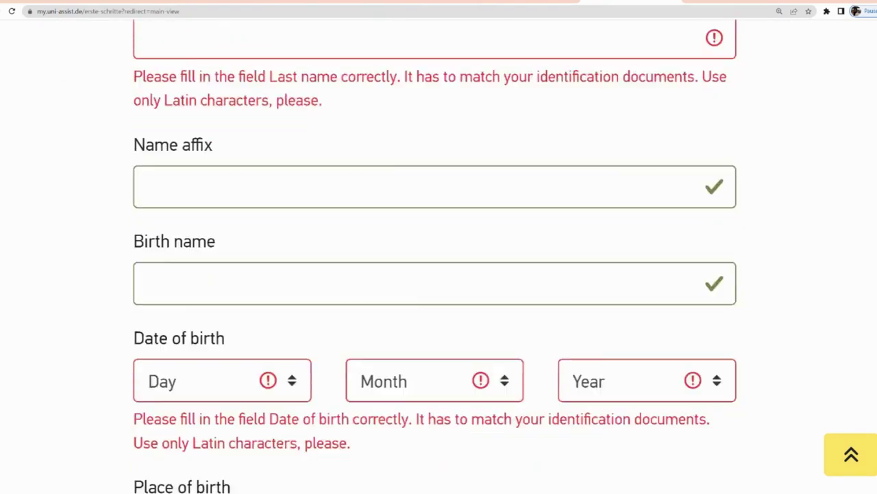
scroll(393, 291, "down", 4)
scroll(392, 291, "up", 14)
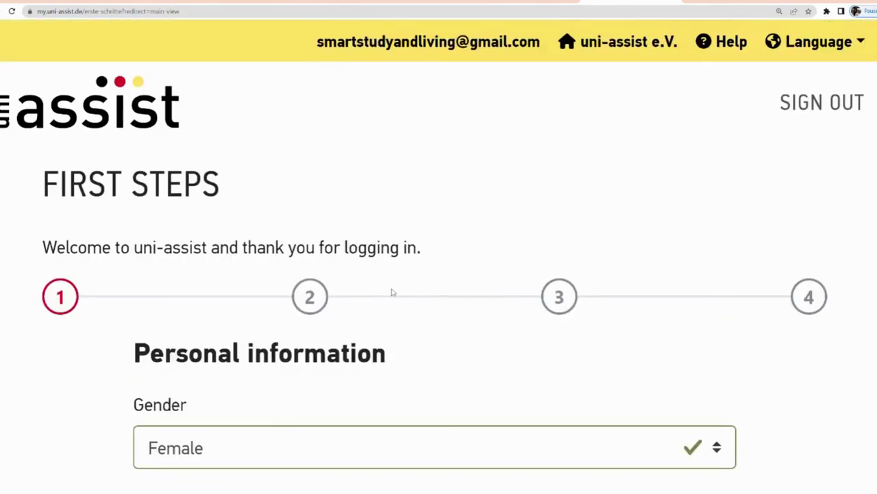
scroll(392, 291, "down", 2)
scroll(392, 292, "down", 6)
scroll(392, 291, "up", 5)
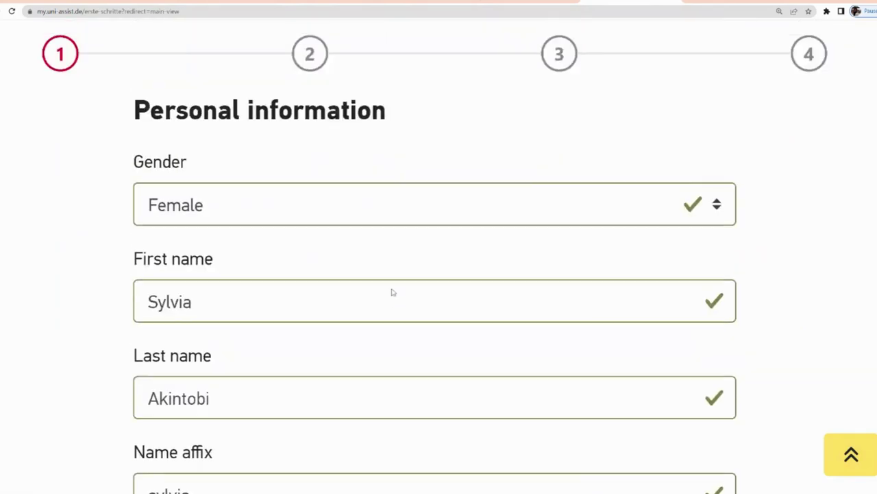
scroll(392, 292, "down", 9)
scroll(393, 292, "down", 4)
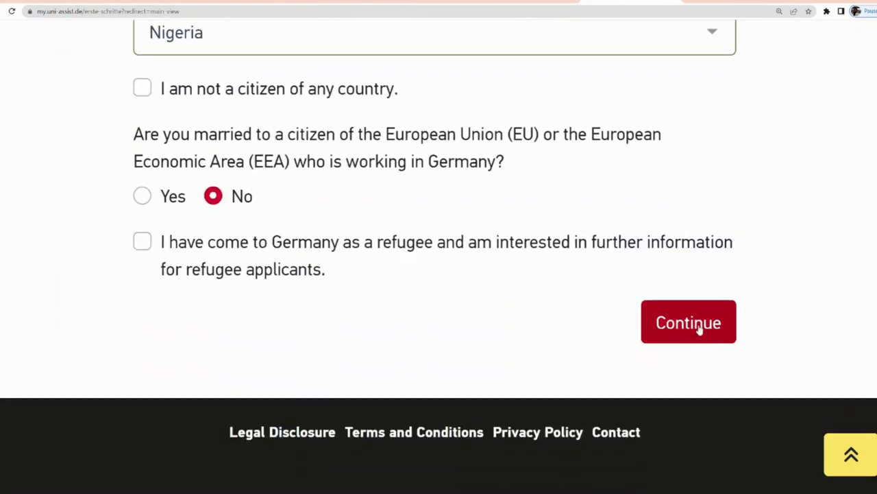
scroll(697, 329, "down", 5)
scroll(700, 331, "up", 15)
scroll(400, 299, "down", 2)
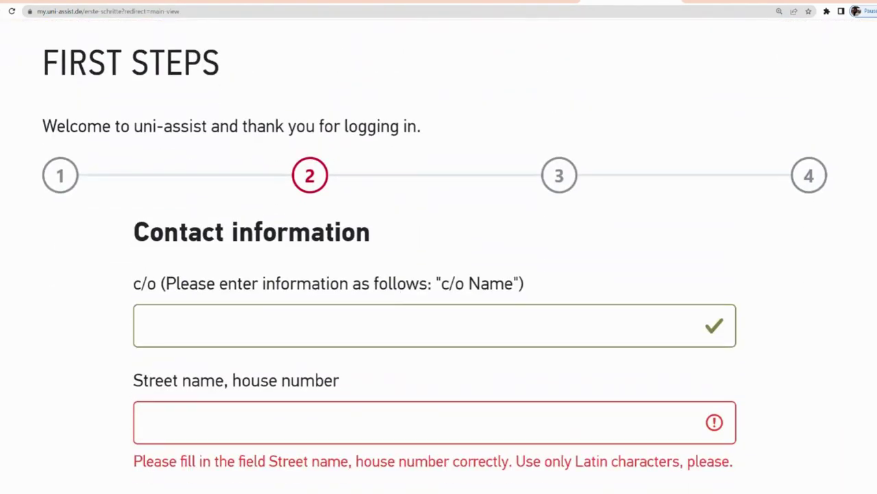
scroll(497, 260, "down", 2)
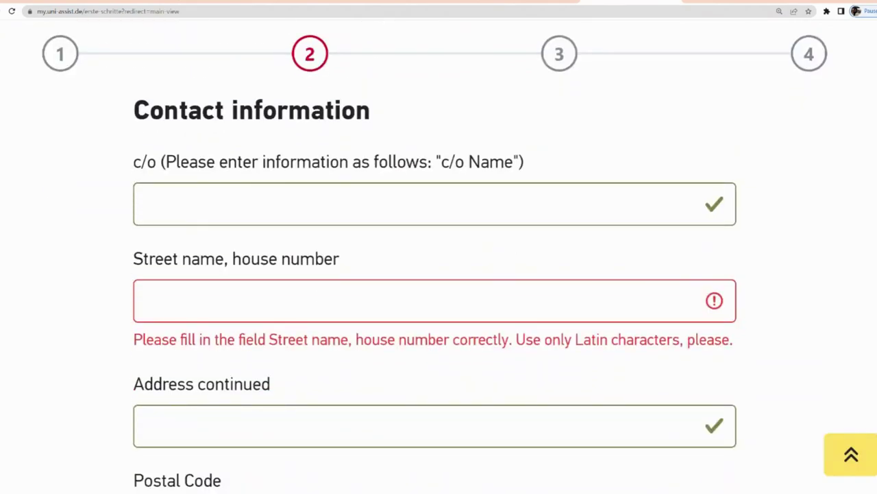
scroll(452, 249, "down", 4)
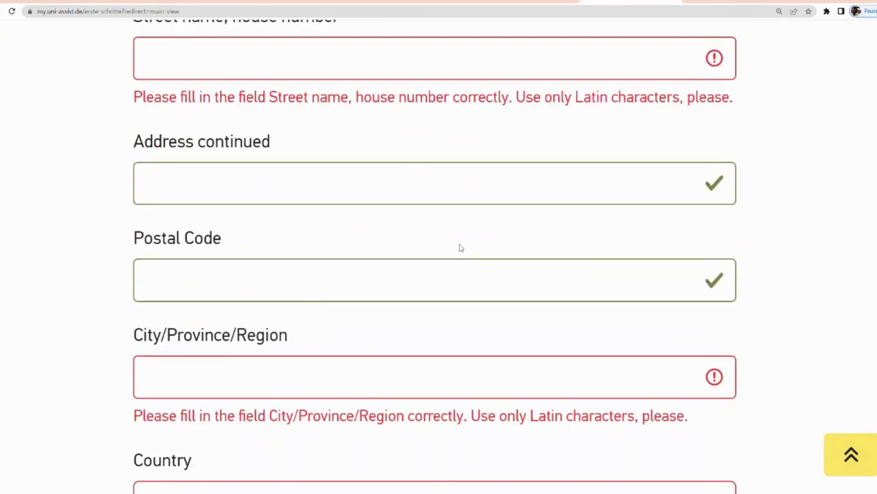
scroll(460, 249, "down", 2)
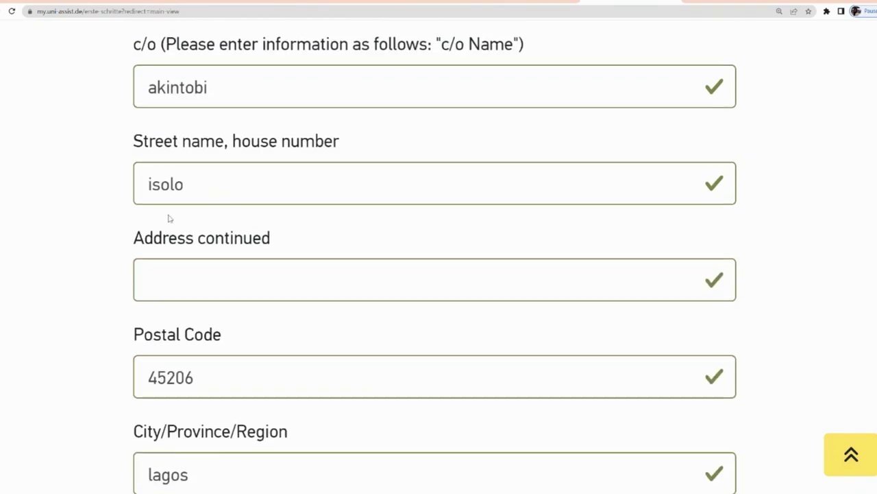
scroll(435, 247, "up", 4)
scroll(435, 246, "down", 6)
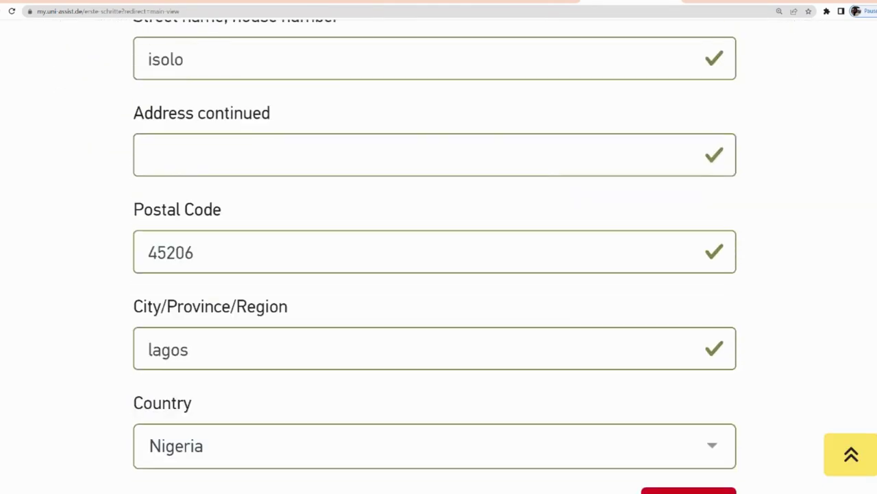
scroll(619, 347, "down", 5)
- Advance past contact information and the hochschulstart.de step to educational history
left_click(706, 161)
scroll(383, 240, "up", 3)
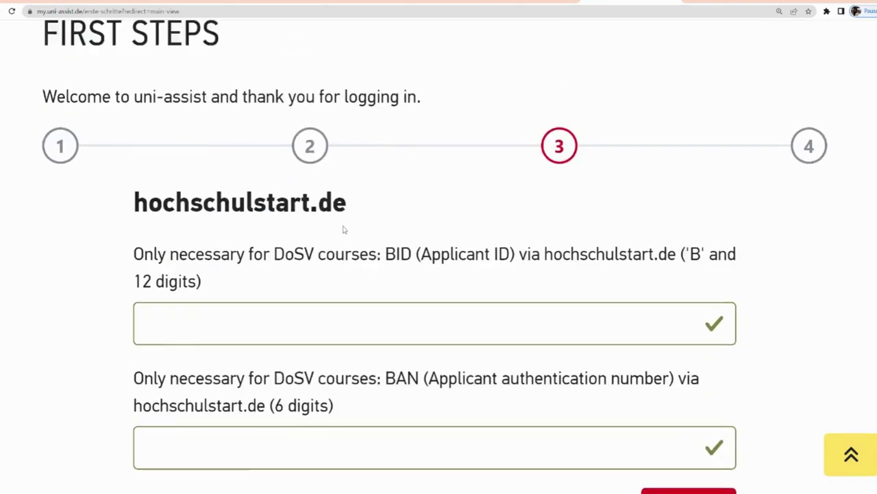
scroll(447, 244, "up", 1)
scroll(460, 253, "down", 2)
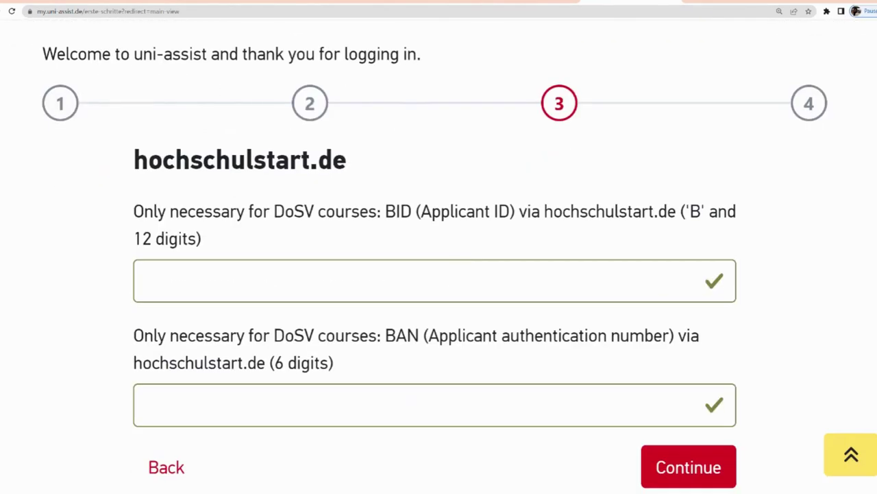
scroll(439, 275, "down", 2)
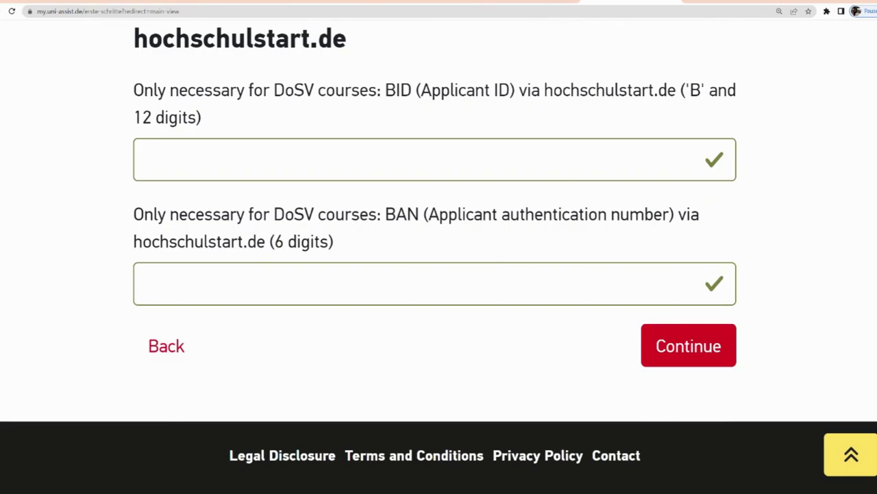
left_click(654, 330)
scroll(437, 233, "up", 4)
scroll(437, 235, "down", 2)
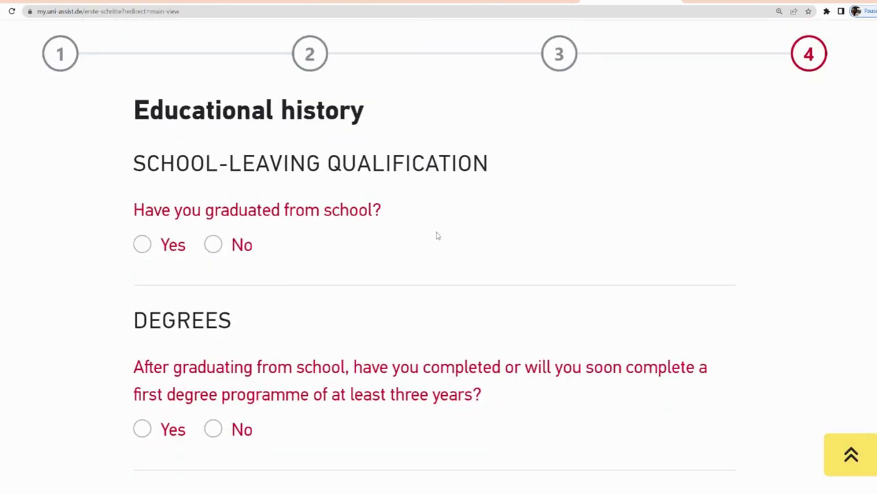
scroll(437, 235, "down", 2)
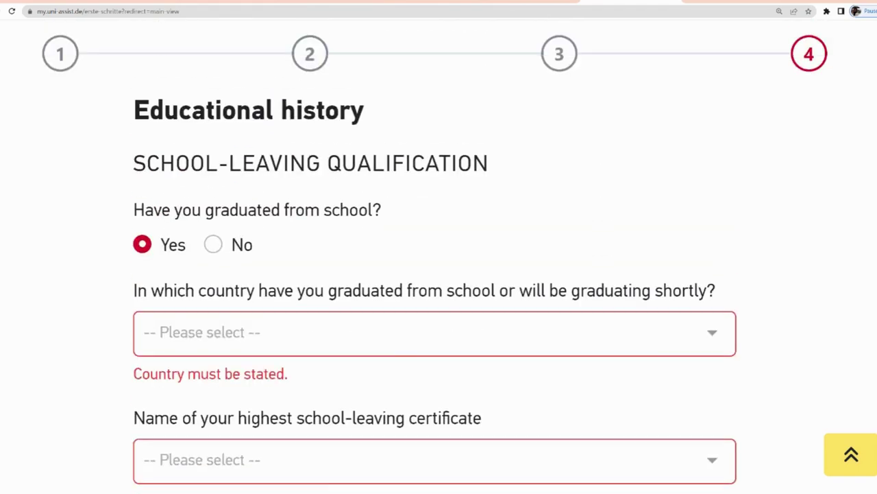
- Set the school-graduation country to Nigeria
left_click(299, 348)
type("nig")
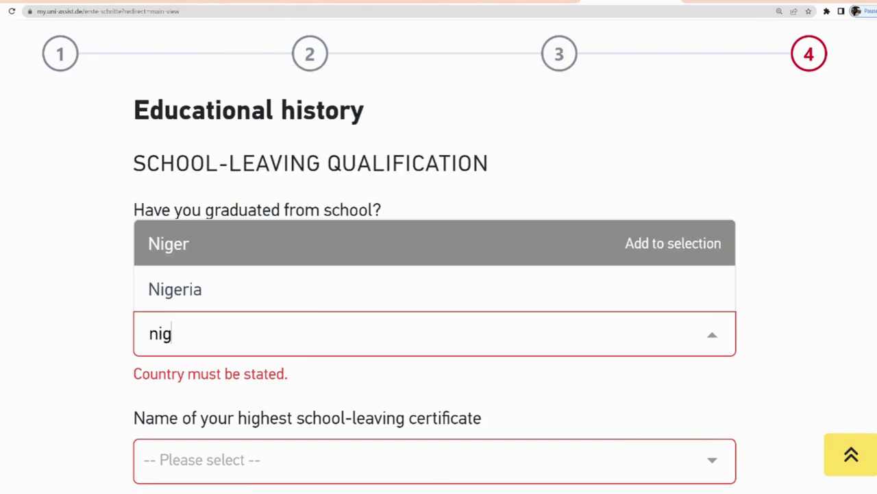
type("eria")
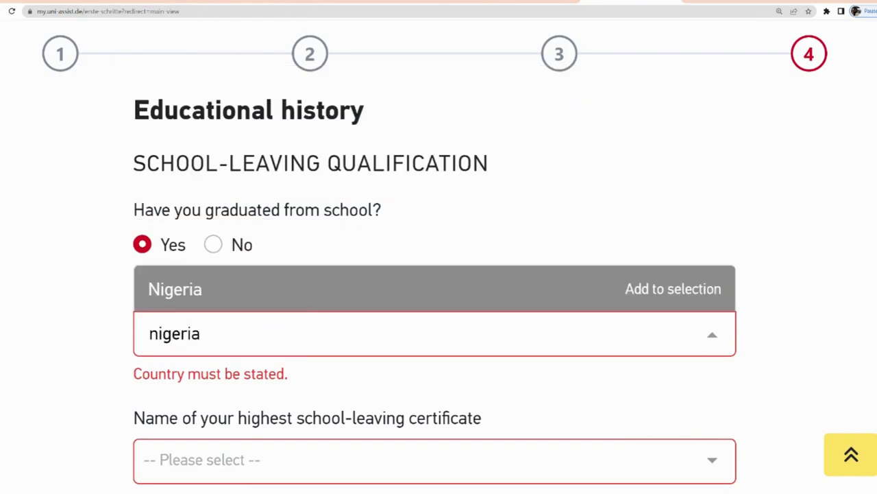
left_click(314, 291)
scroll(270, 190, "down", 3)
- Mark the certificate as Other school-leaving certificate and answer No to the first-degree question
left_click(270, 190)
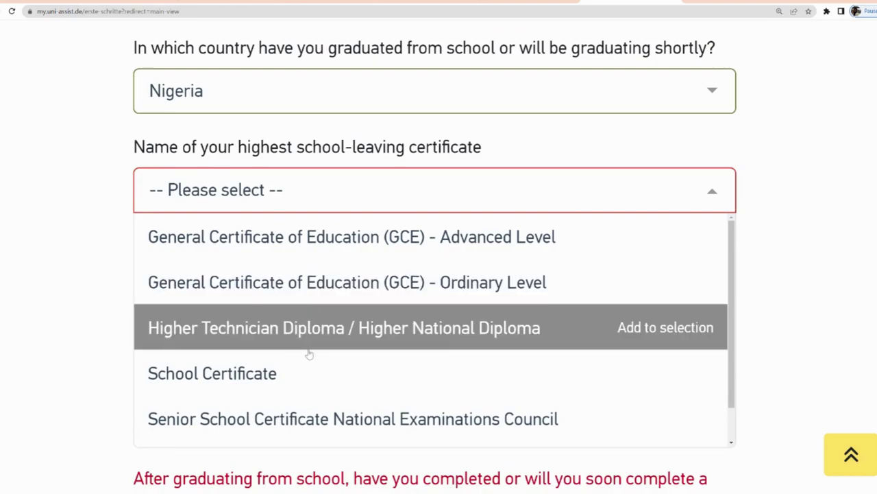
scroll(309, 353, "down", 3)
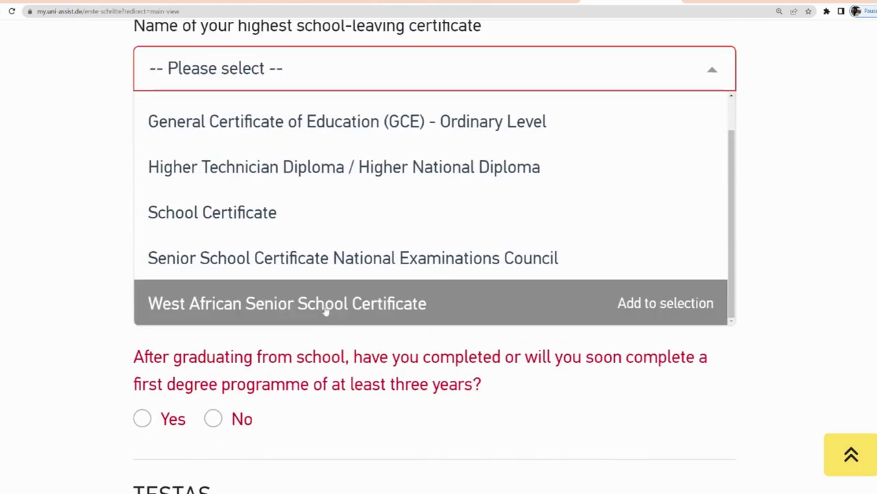
left_click(326, 310)
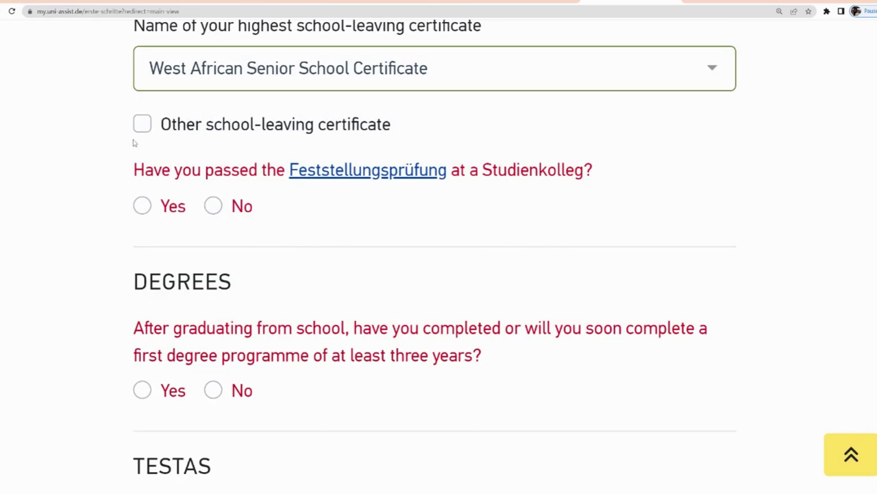
left_click(213, 390)
left_click(366, 68)
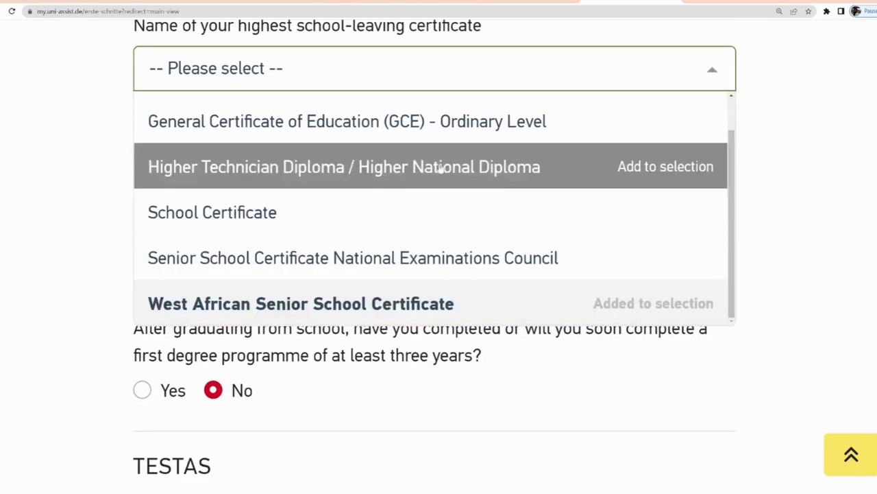
left_click(819, 102)
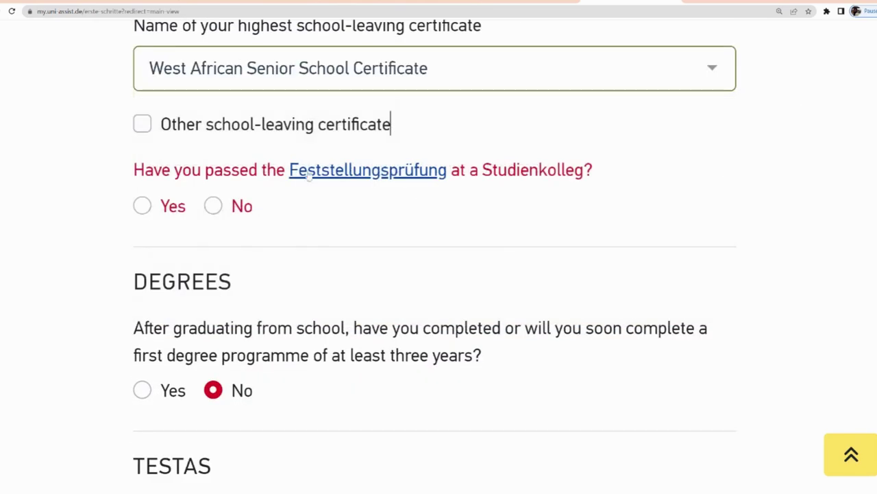
left_click(141, 124)
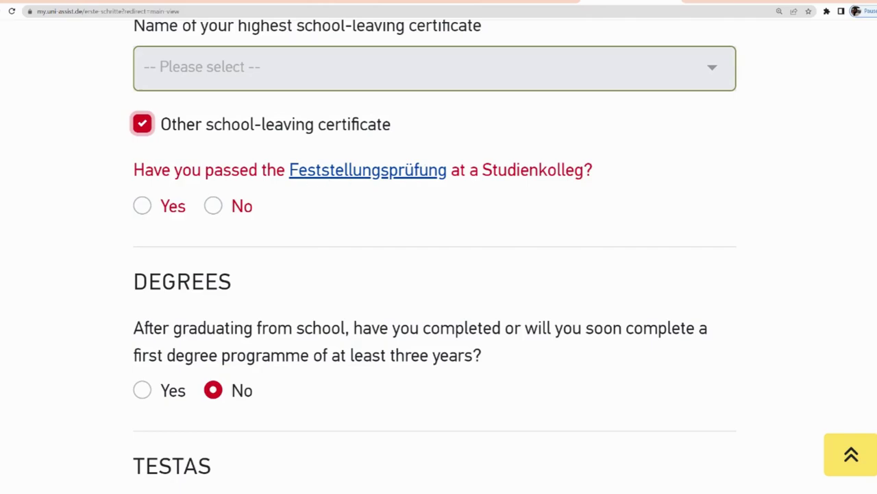
- Answer No to the Feststellungsprüfung question and accept the terms and privacy policy
left_click(213, 207)
scroll(309, 194, "down", 3)
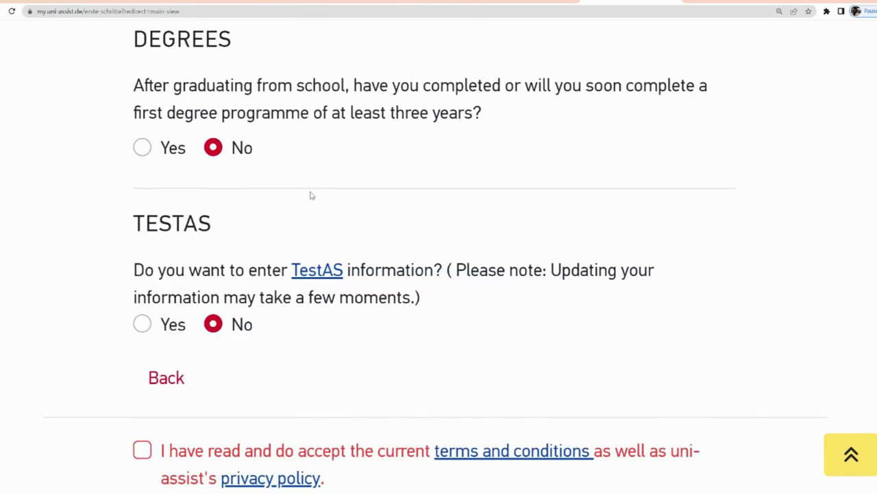
scroll(251, 268, "down", 3)
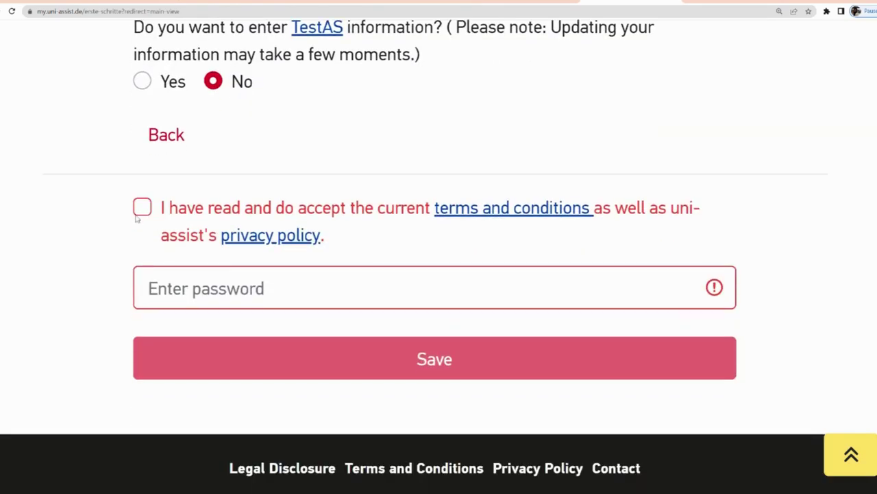
left_click(141, 207)
left_click(142, 208)
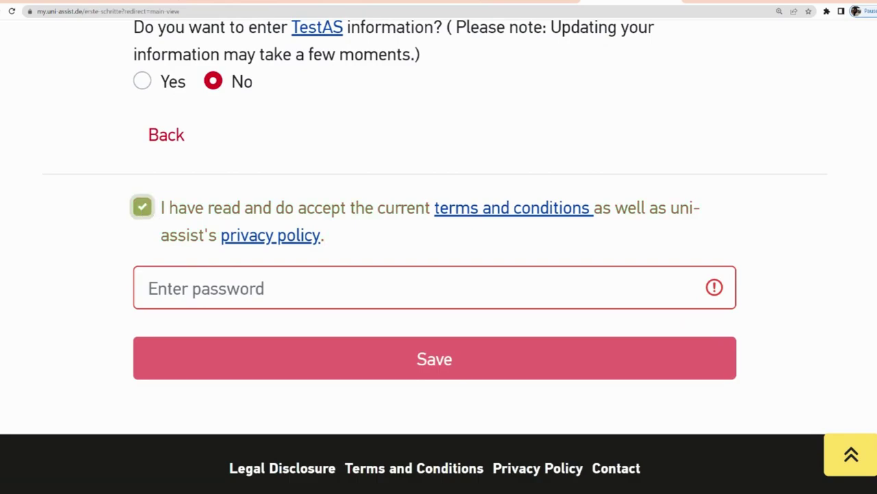
- Enter the account password, save the First Steps details, and acknowledge the new inbox notice
left_click(149, 288)
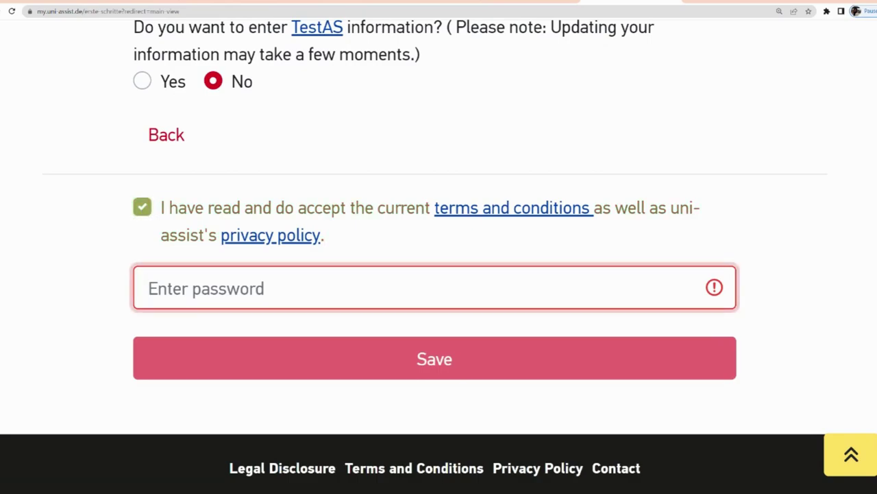
key("ctrl+v")
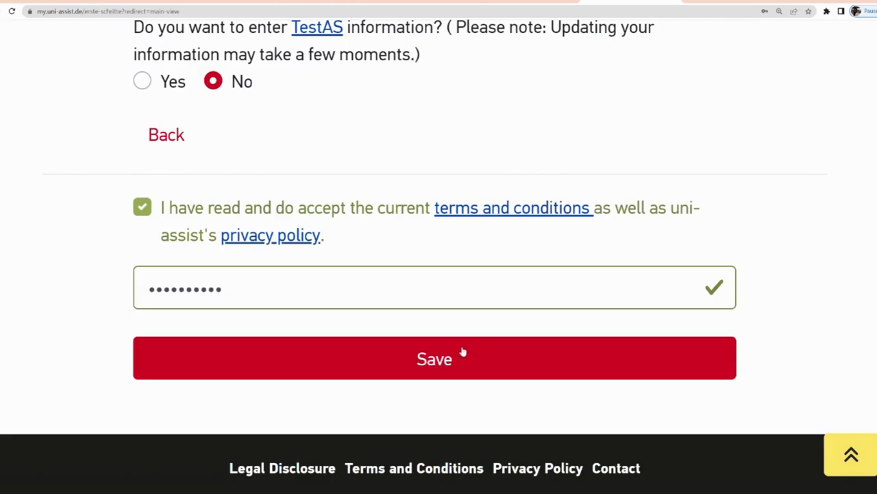
left_click(448, 363)
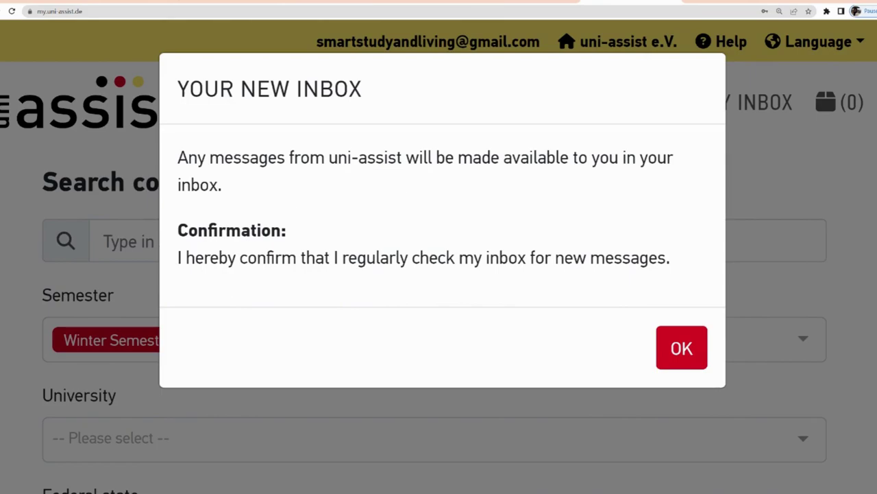
left_click(682, 350)
- Re-select Berlin as the federal state filter
scroll(439, 275, "down", 2)
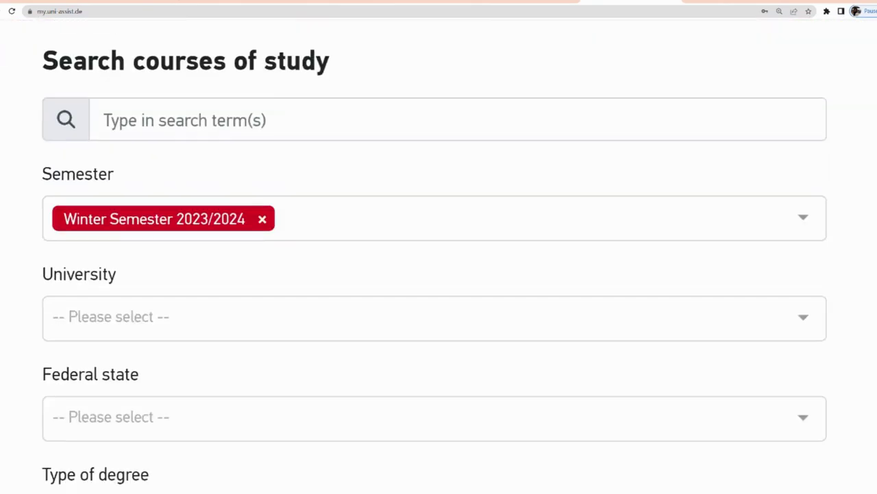
scroll(439, 275, "up", 2)
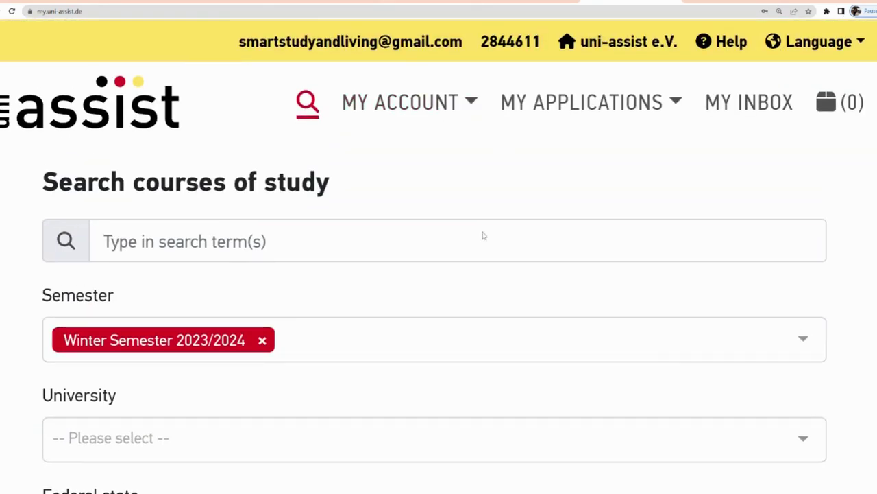
scroll(270, 208, "down", 1)
scroll(270, 208, "up", 1)
scroll(297, 233, "down", 3)
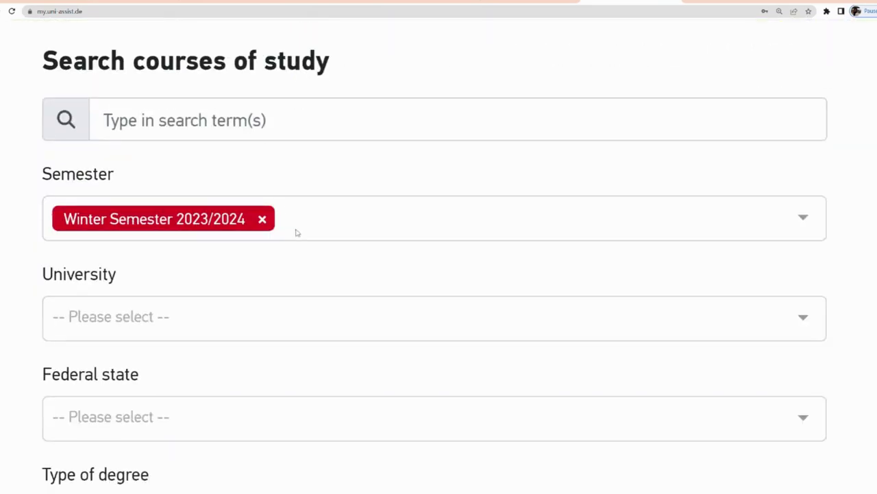
scroll(284, 157, "down", 5)
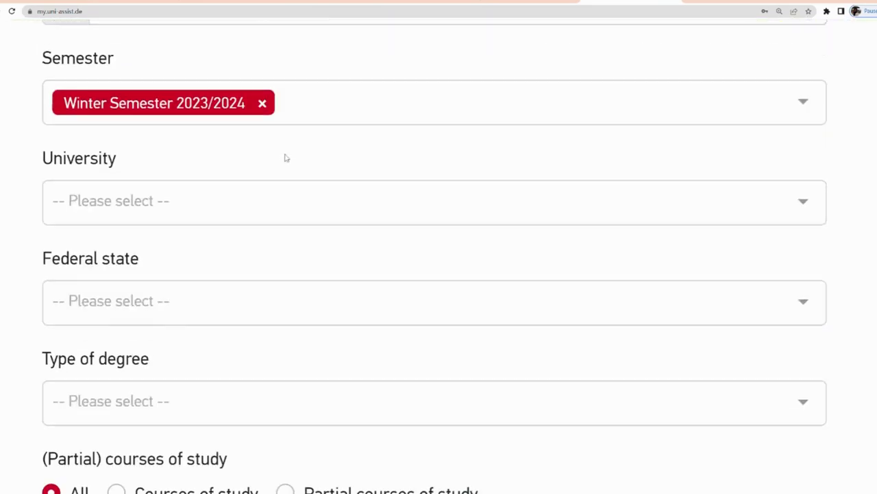
scroll(285, 159, "down", 3)
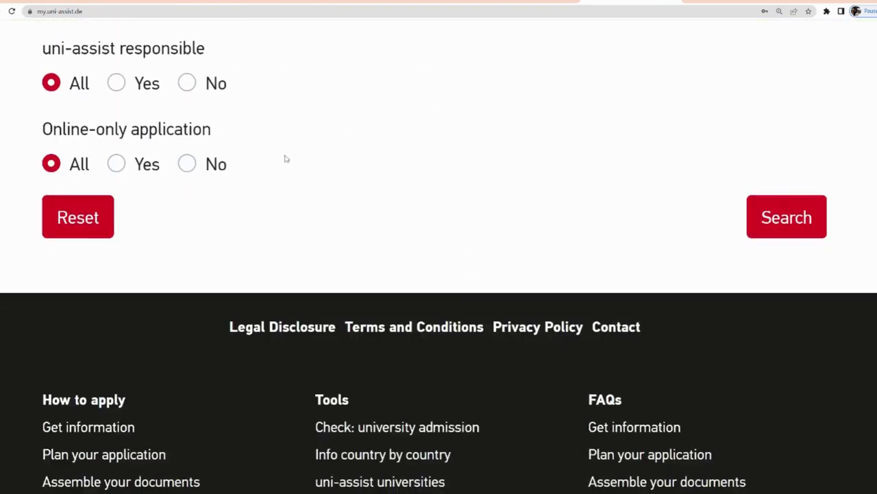
scroll(284, 158, "up", 6)
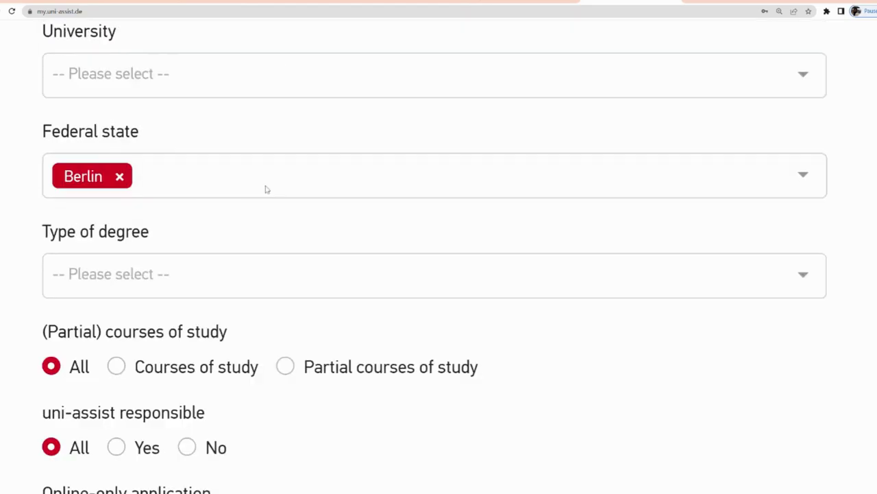
left_click(121, 176)
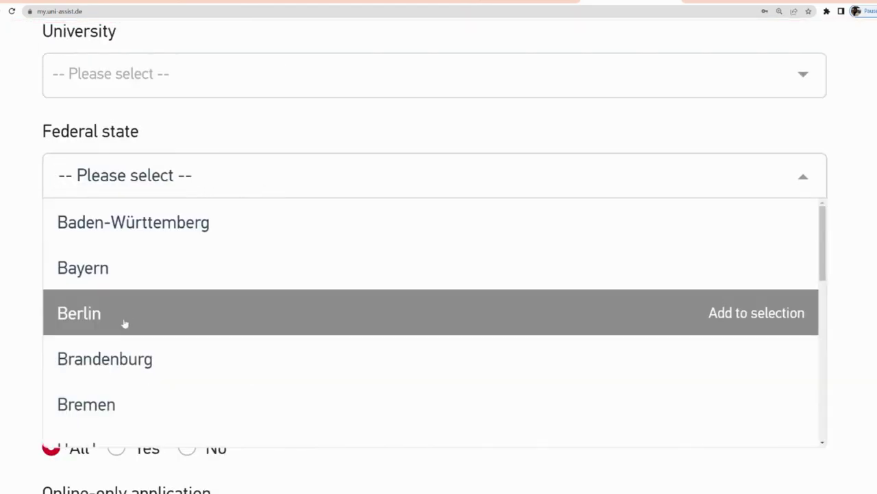
left_click(124, 325)
- Limit the university filter to Hochschule für Wirtschaft und Recht Berlin (HWR)
scroll(182, 233, "up", 5)
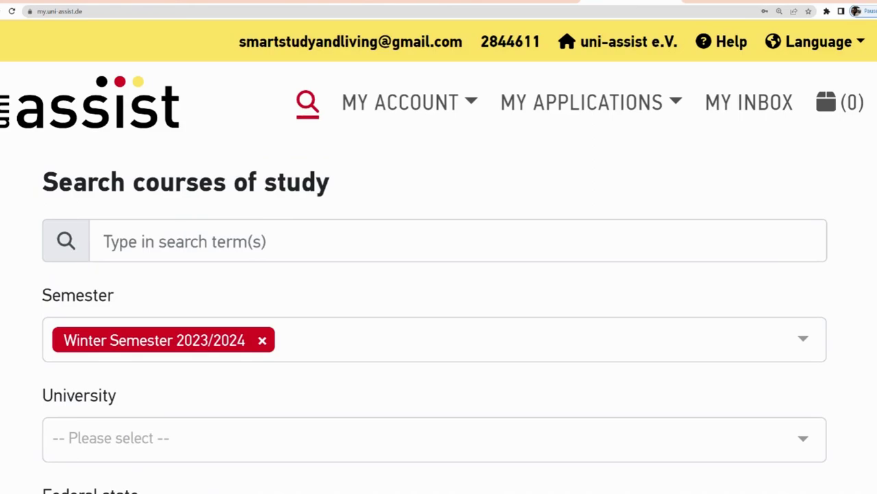
scroll(169, 299, "down", 2)
left_click(169, 302)
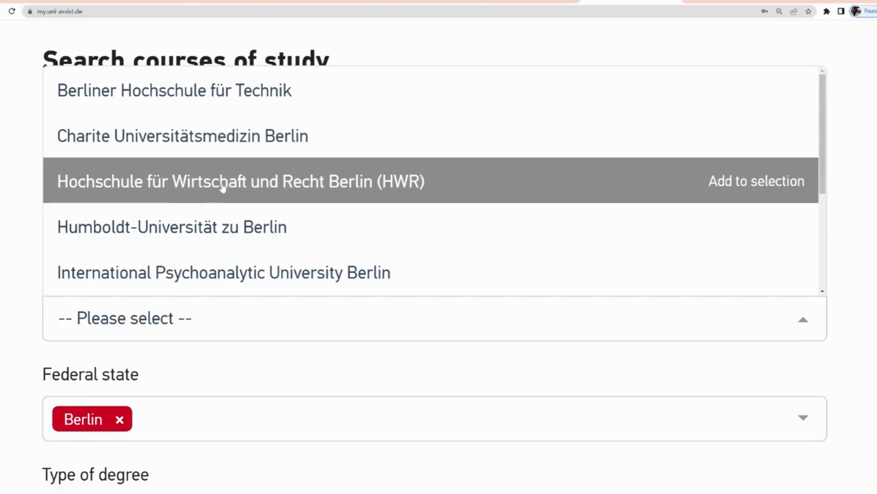
left_click(222, 189)
scroll(238, 278, "down", 3)
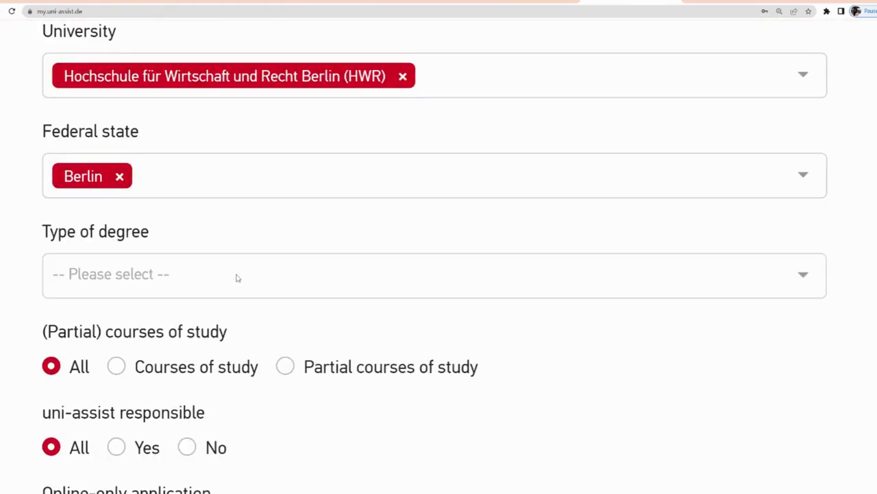
scroll(238, 277, "up", 3)
scroll(238, 277, "down", 3)
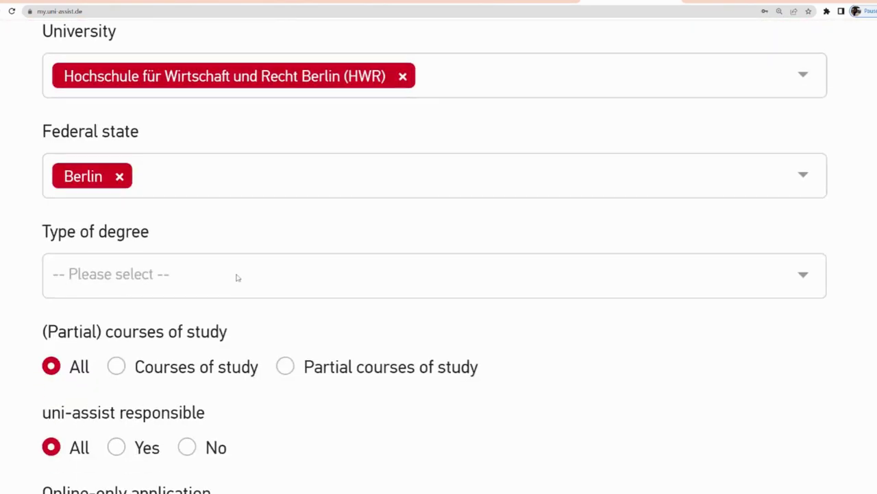
- Set the type of degree filter to Master
left_click(194, 270)
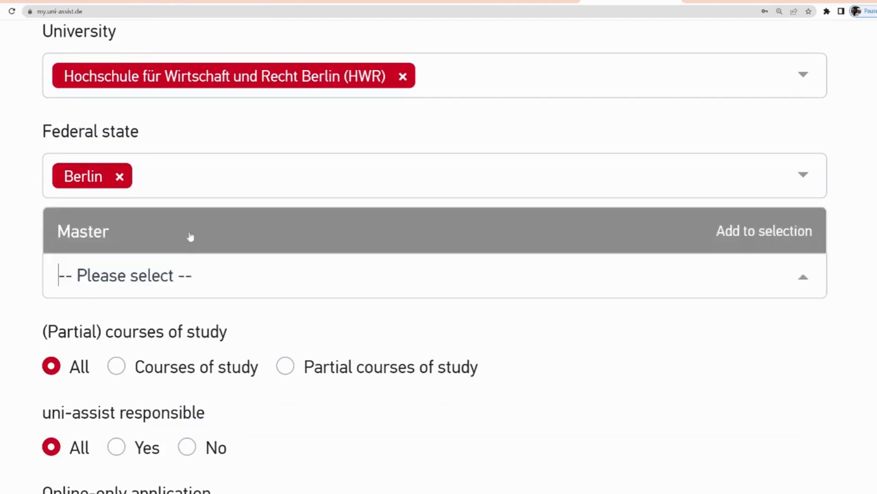
left_click(191, 237)
scroll(206, 267, "down", 2)
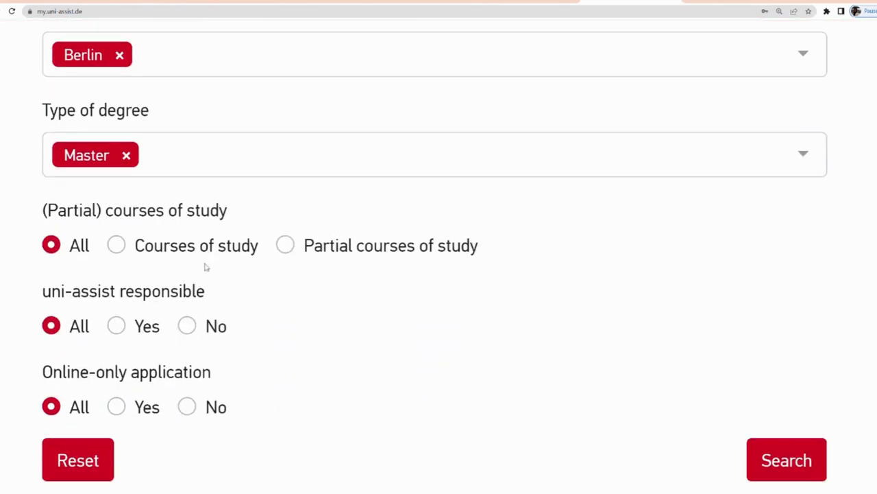
scroll(206, 267, "up", 6)
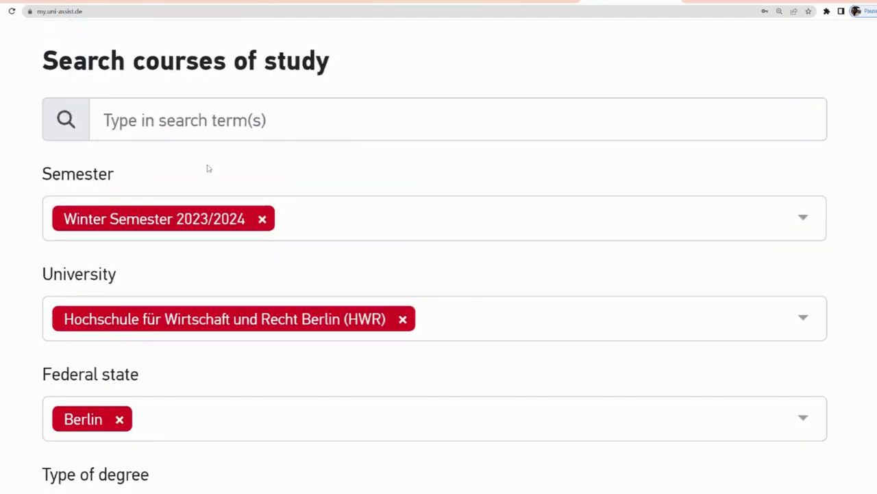
scroll(198, 275, "down", 6)
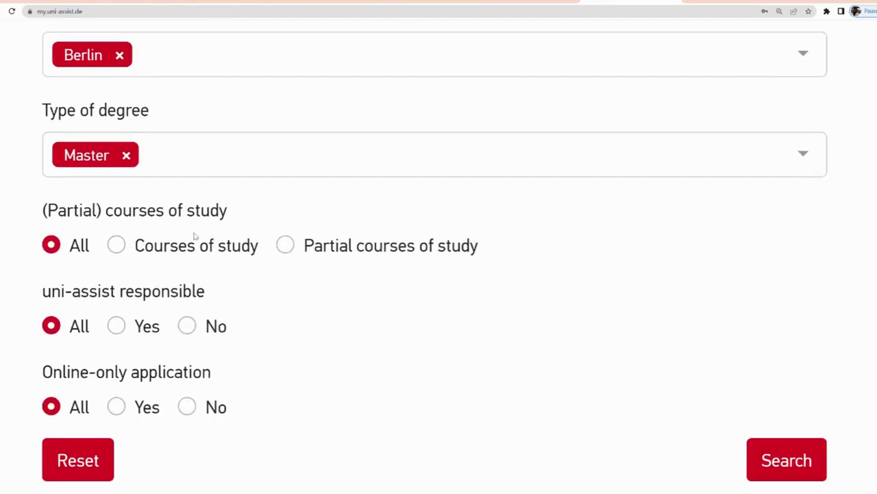
scroll(199, 235, "down", 2)
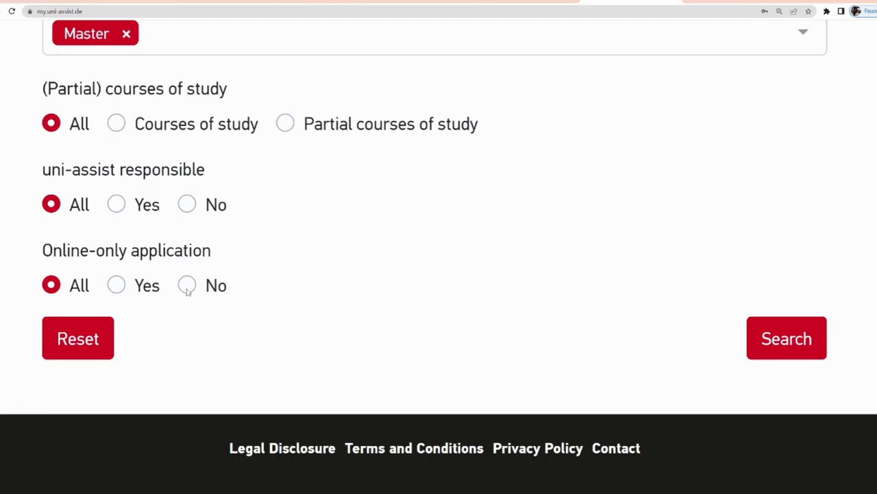
- Run the course search and browse the HWR Master results, highlighting one card's university name
left_click(778, 341)
scroll(364, 219, "down", 15)
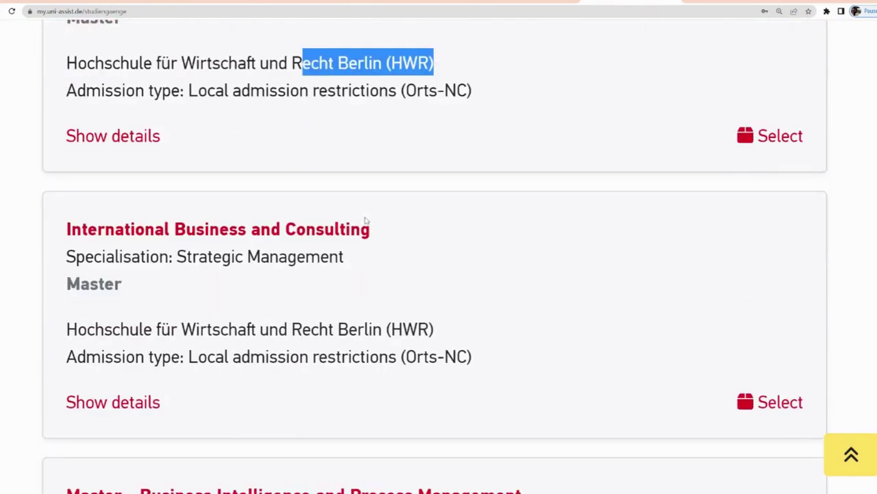
scroll(366, 219, "down", 10)
scroll(365, 219, "up", 14)
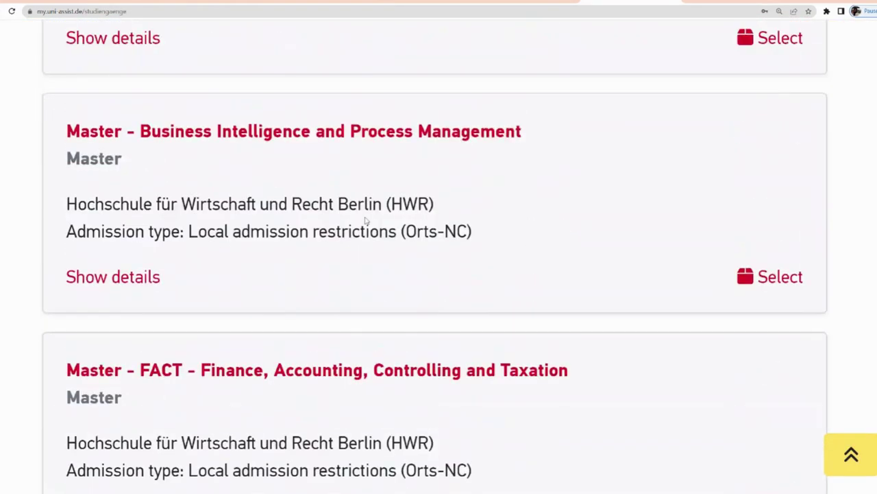
scroll(366, 219, "up", 4)
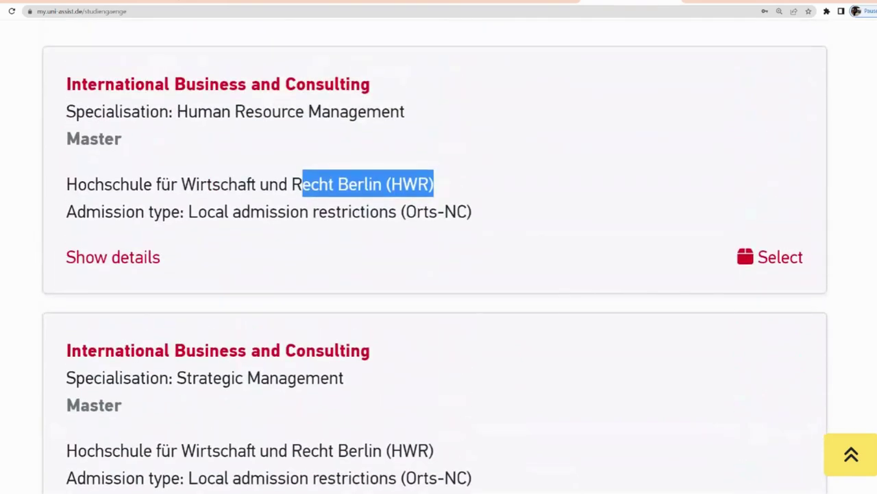
left_click_drag(67, 184, 472, 176)
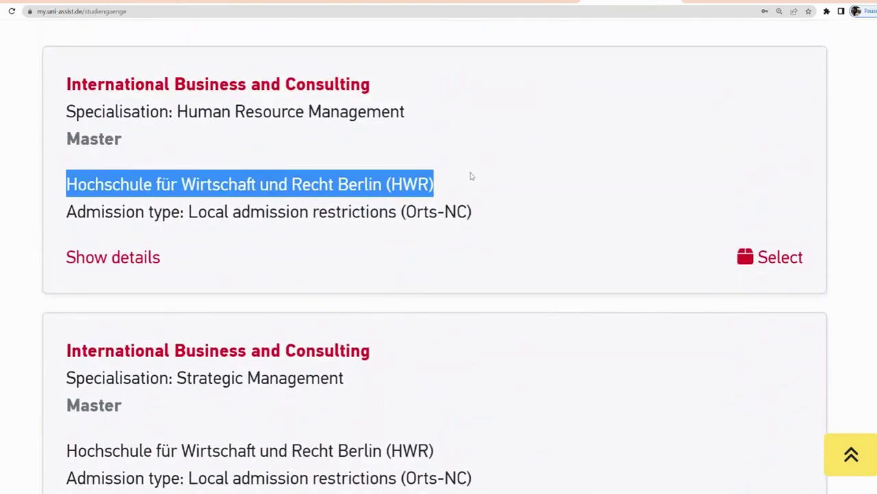
scroll(518, 253, "down", 5)
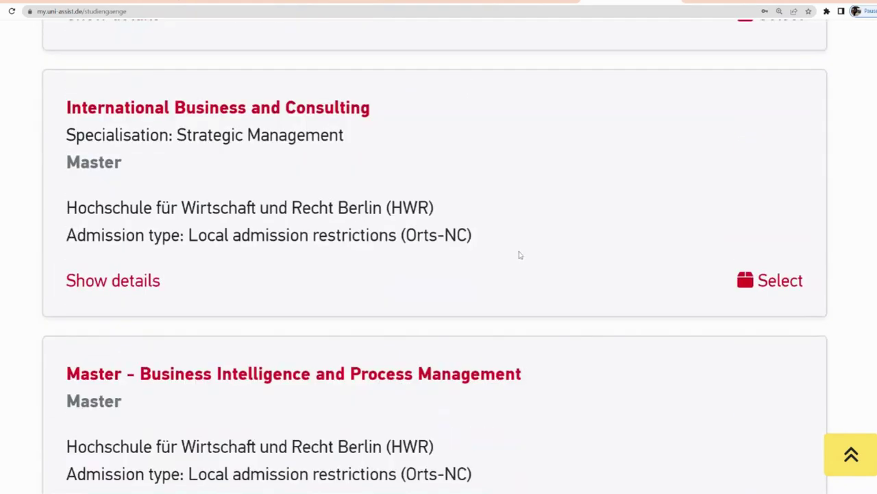
scroll(519, 253, "down", 5)
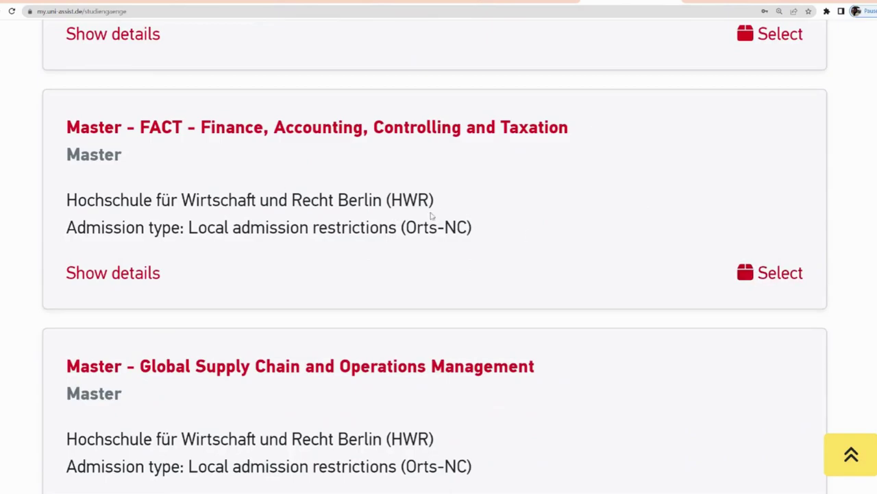
- Show the FACT course details and add it to the selection list
left_click(130, 275)
scroll(227, 258, "down", 5)
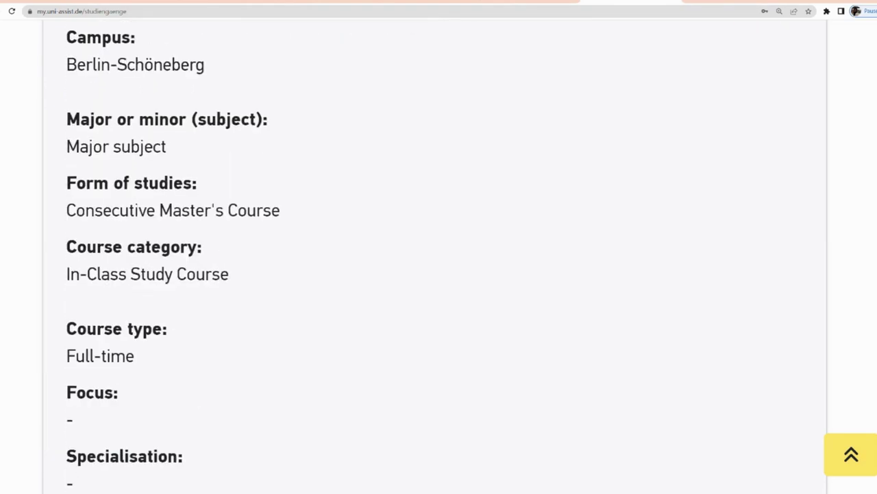
scroll(232, 274, "down", 5)
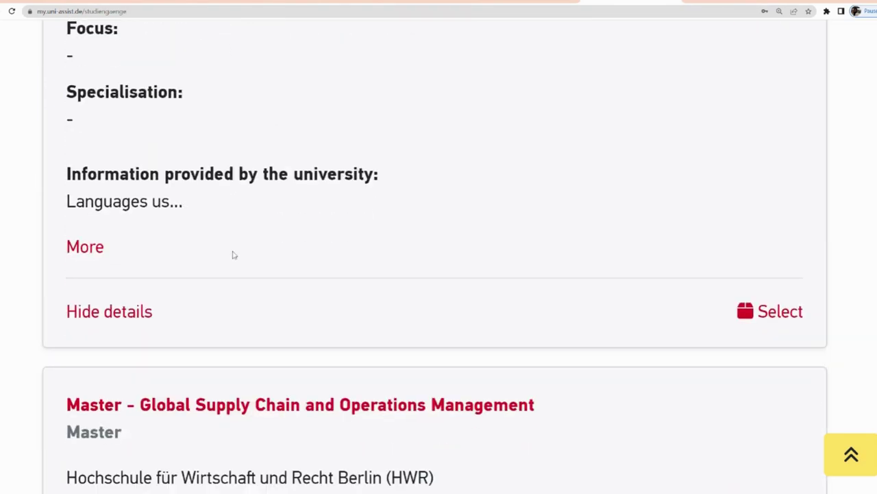
left_click(780, 313)
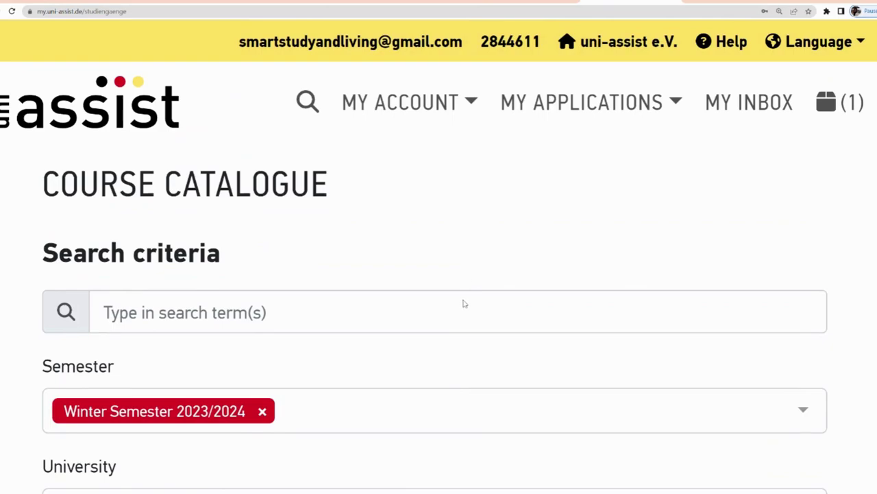
scroll(464, 304, "down", 4)
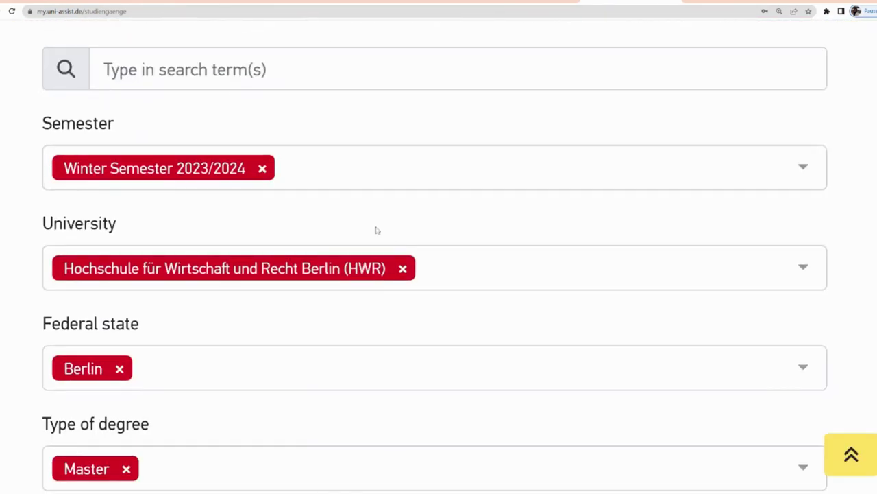
- Swap the university filter from HWR to Berliner Hochschule für Technik
left_click(404, 269)
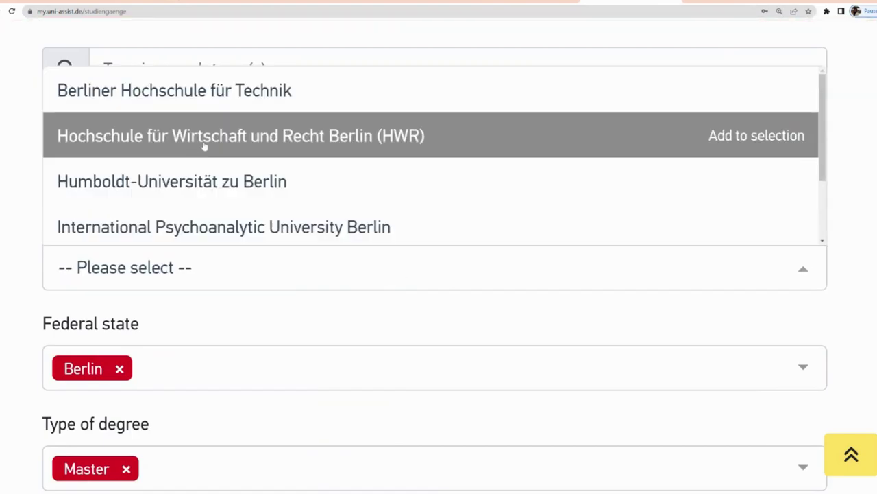
left_click(178, 99)
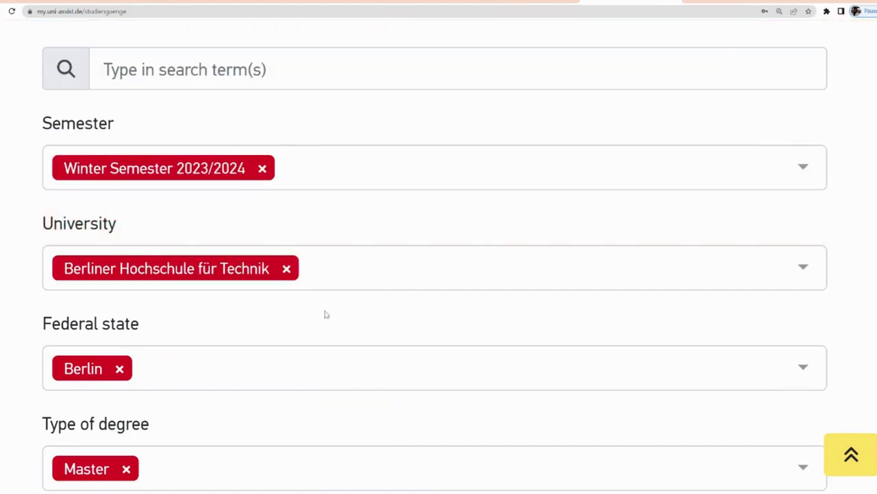
scroll(327, 319, "down", 6)
scroll(328, 323, "down", 4)
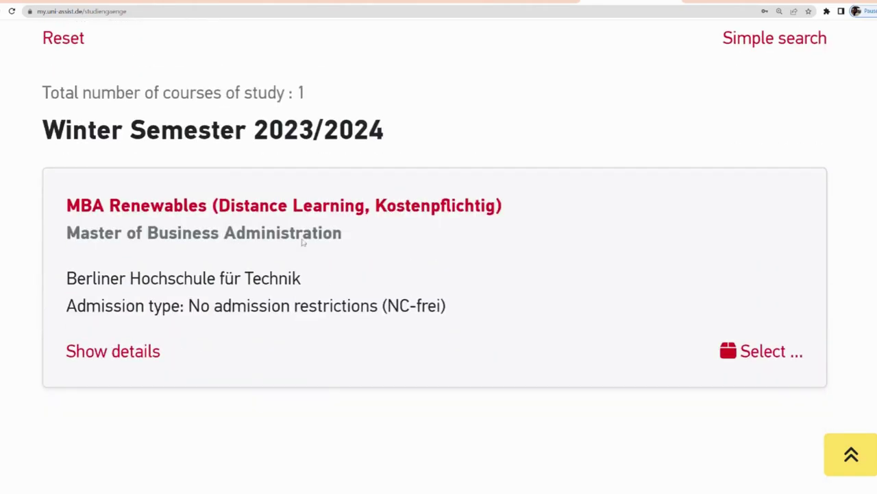
- Add MBA Renewables to the selection list for the 1st semester
left_click(772, 355)
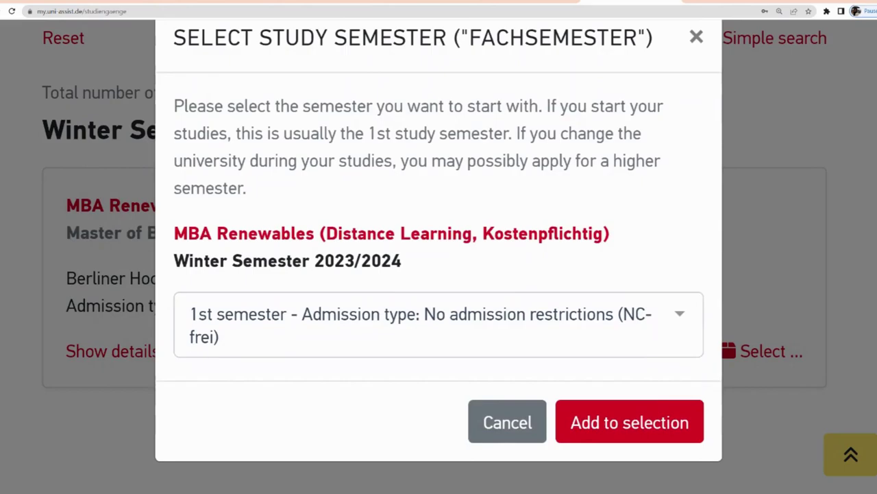
left_click(652, 423)
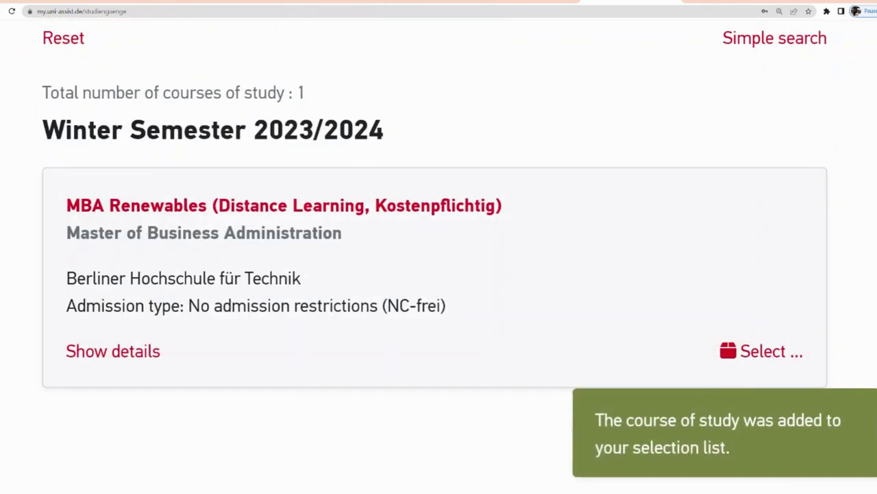
scroll(814, 390, "up", 10)
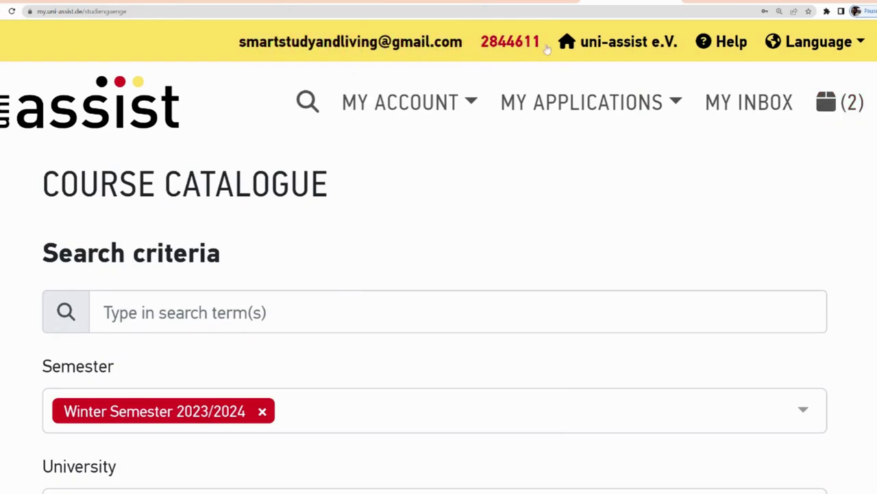
- Open My Selection List and review the MBA Renewables and FACT entries and handling fees
left_click(840, 102)
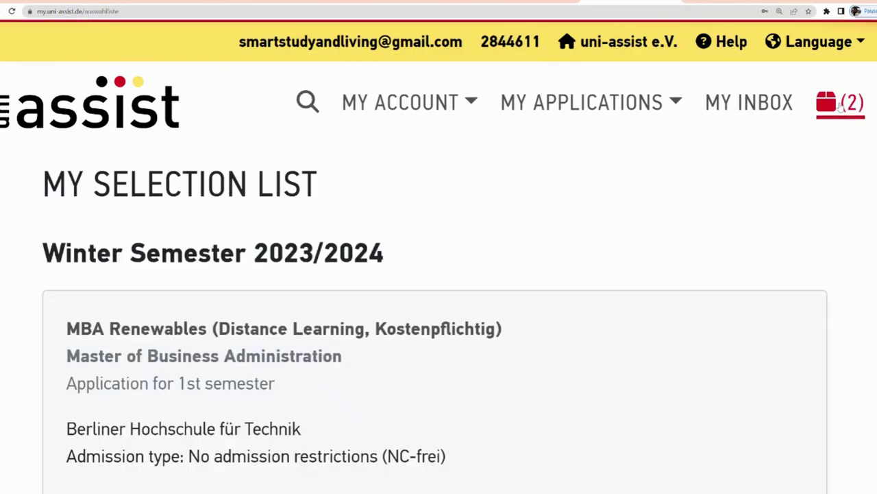
scroll(423, 219, "down", 5)
scroll(424, 219, "down", 7)
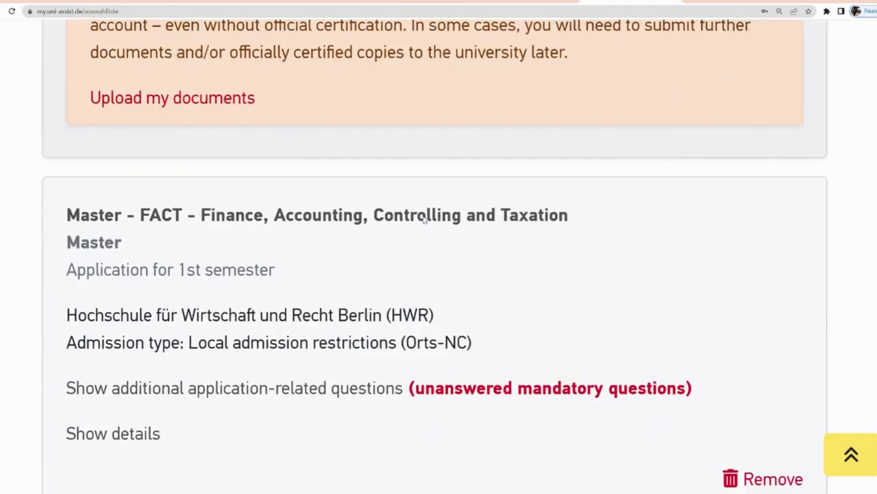
scroll(424, 219, "down", 3)
scroll(424, 220, "up", 14)
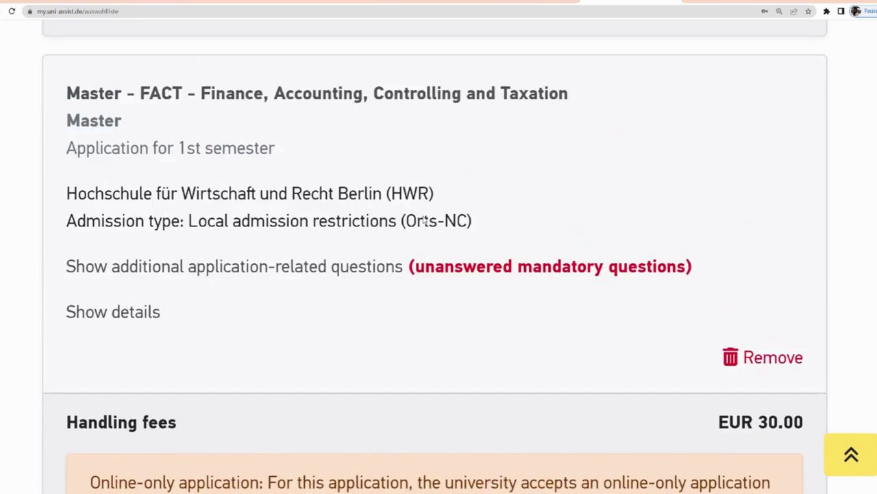
scroll(423, 219, "up", 3)
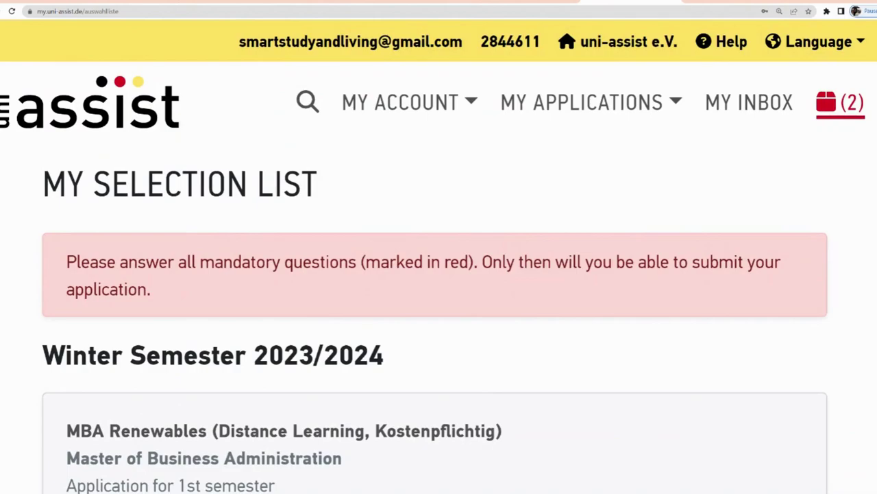
scroll(659, 267, "down", 2)
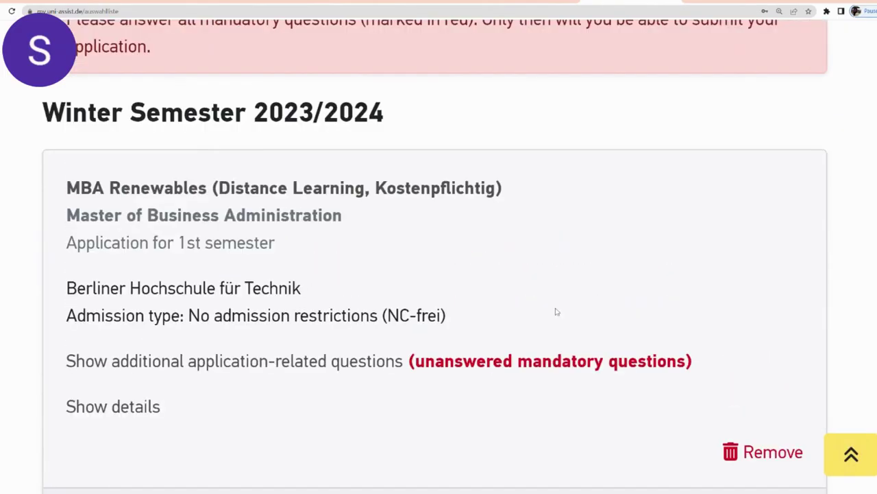
scroll(556, 312, "down", 2)
scroll(556, 310, "down", 2)
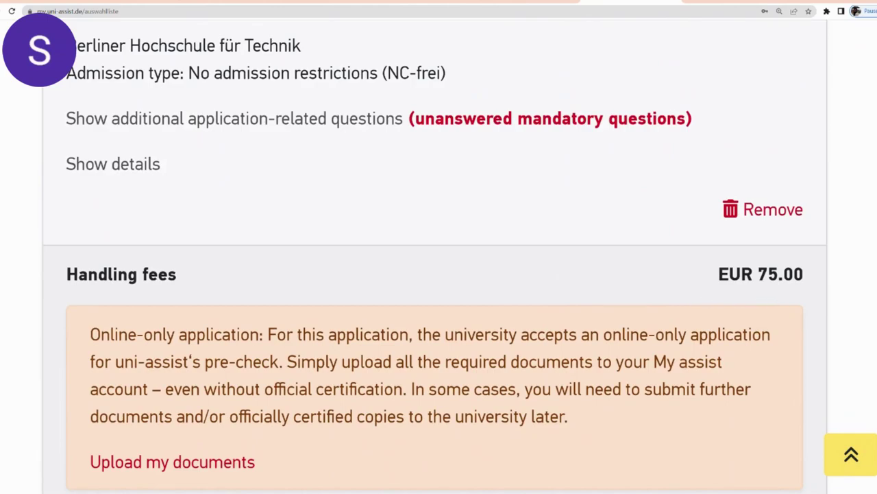
scroll(757, 281, "down", 10)
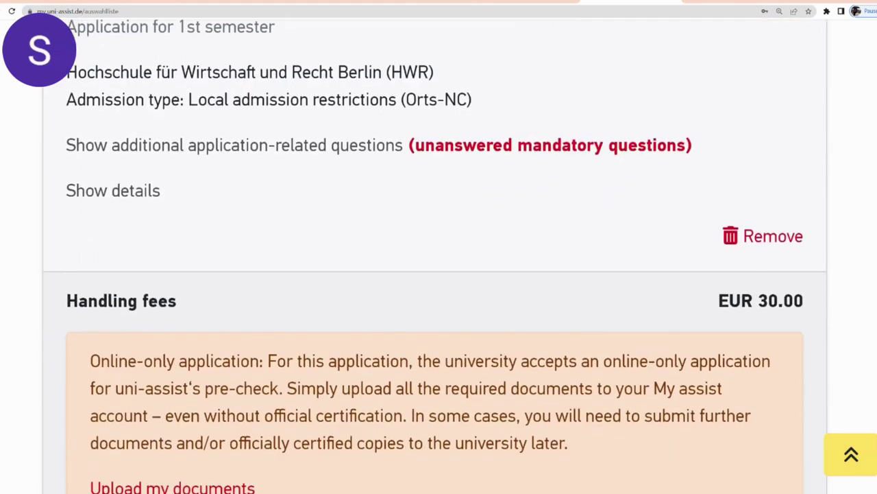
left_click_drag(758, 301, 794, 301)
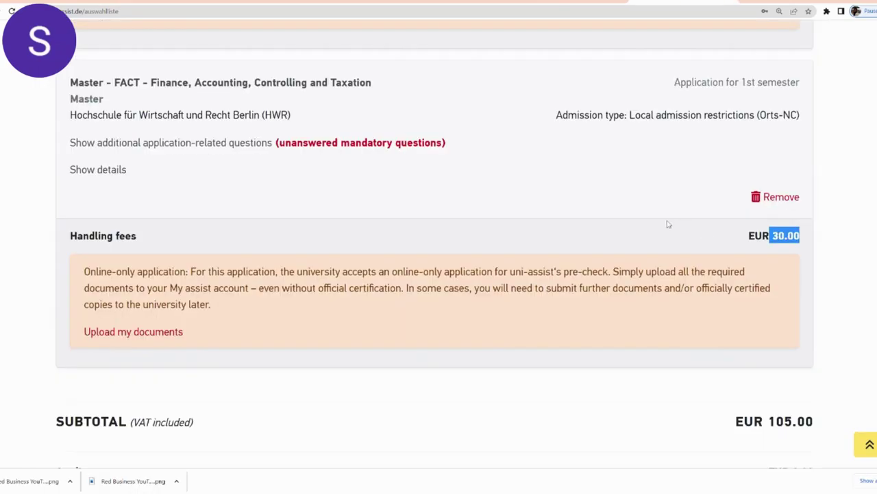
scroll(667, 221, "down", 4)
left_click_drag(767, 179, 818, 181)
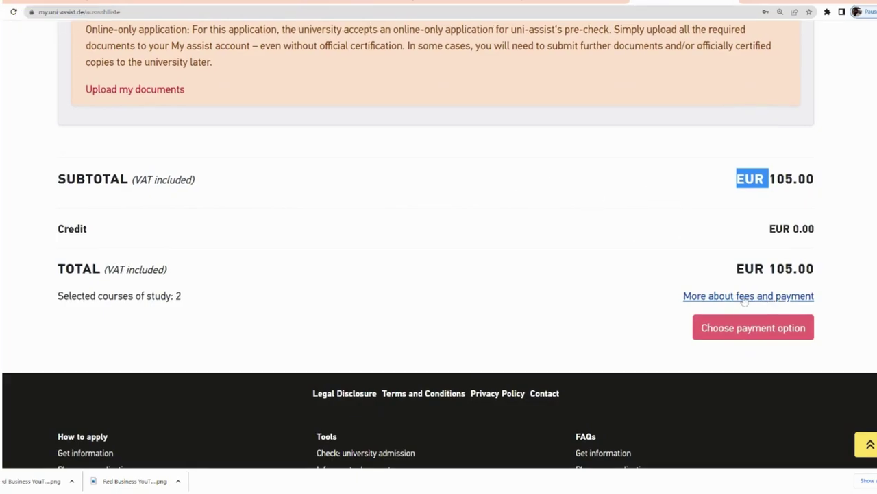
scroll(754, 304, "up", 3)
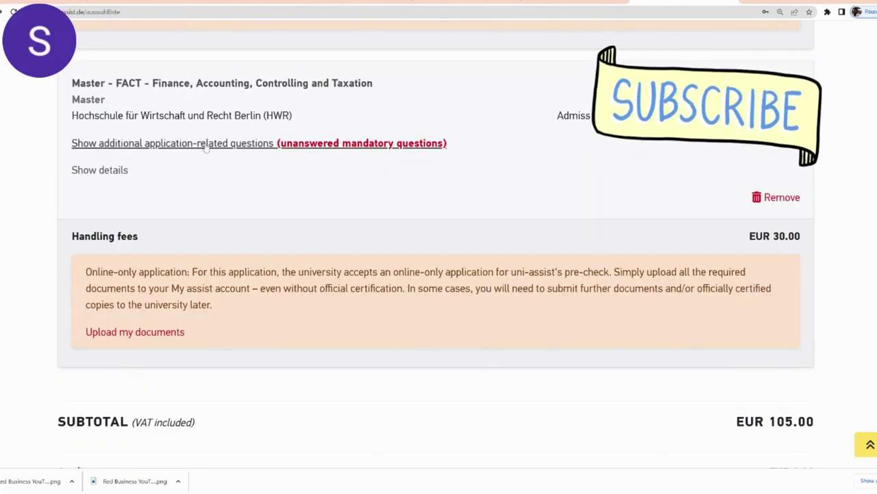
left_click(206, 143)
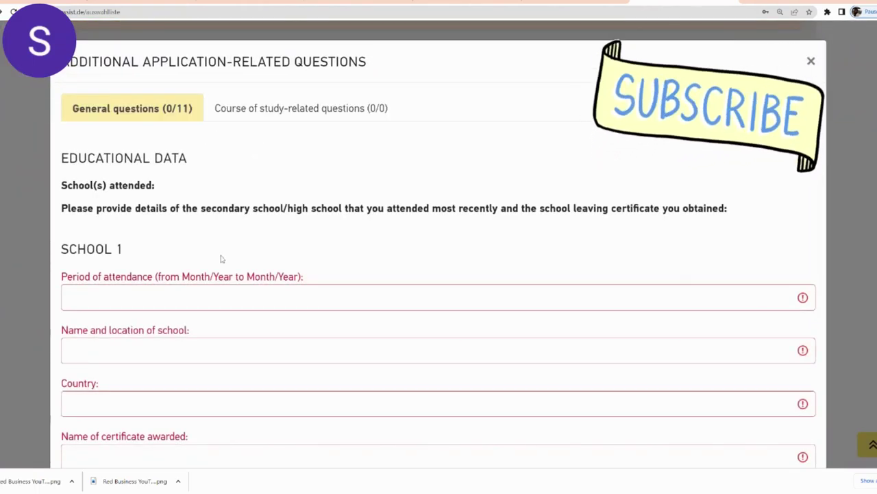
scroll(268, 235, "down", 3)
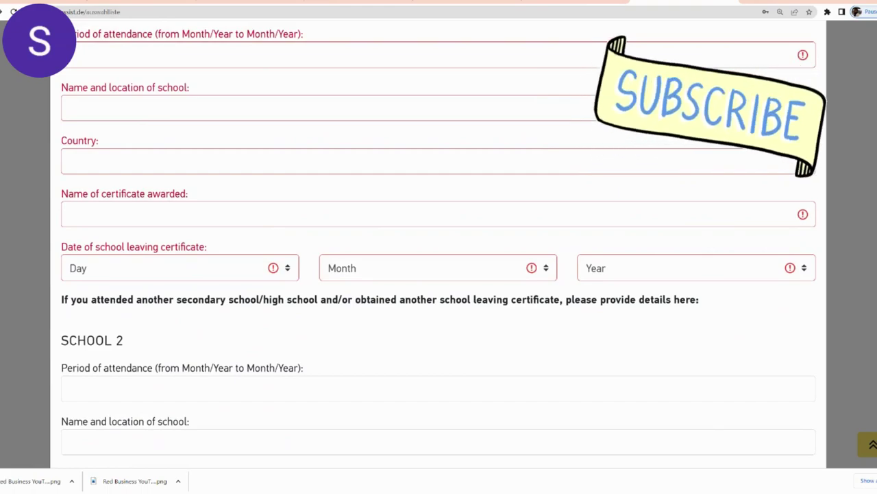
scroll(158, 118, "up", 3)
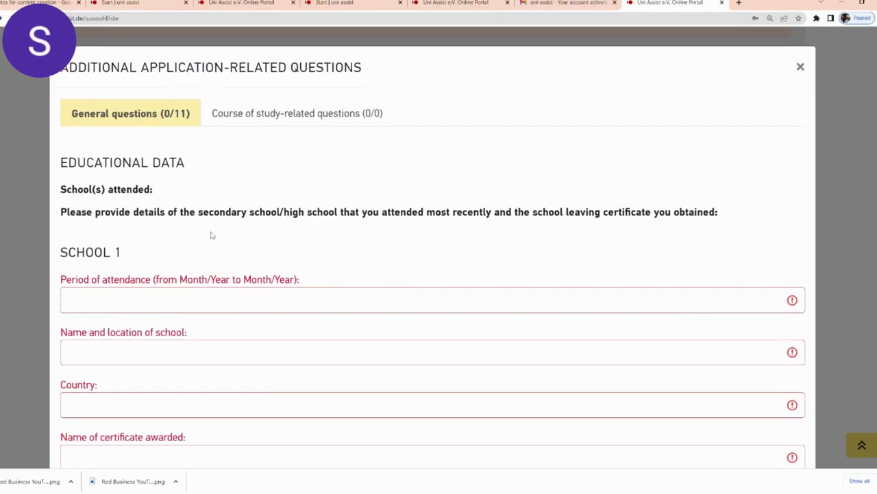
scroll(212, 235, "down", 2)
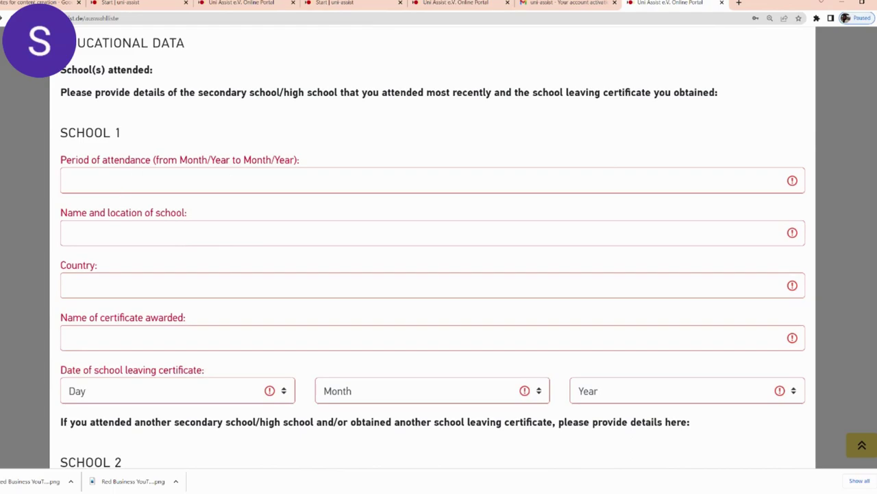
scroll(231, 220, "down", 4)
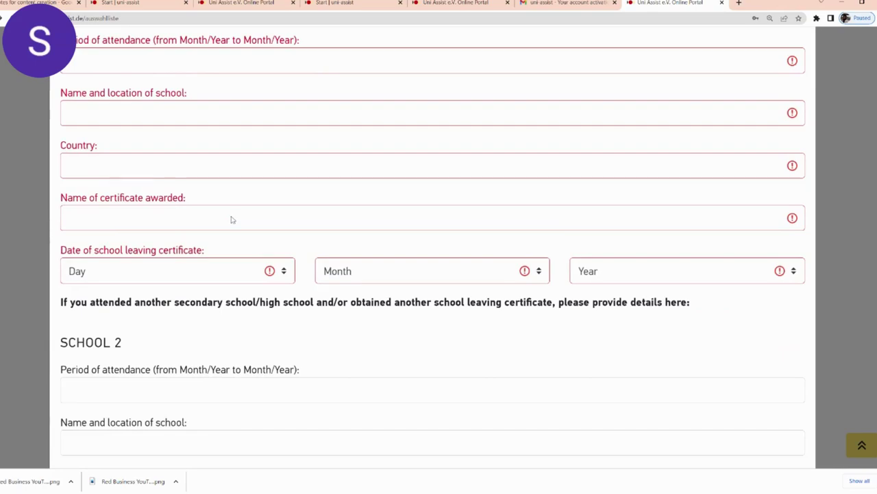
scroll(174, 229, "down", 4)
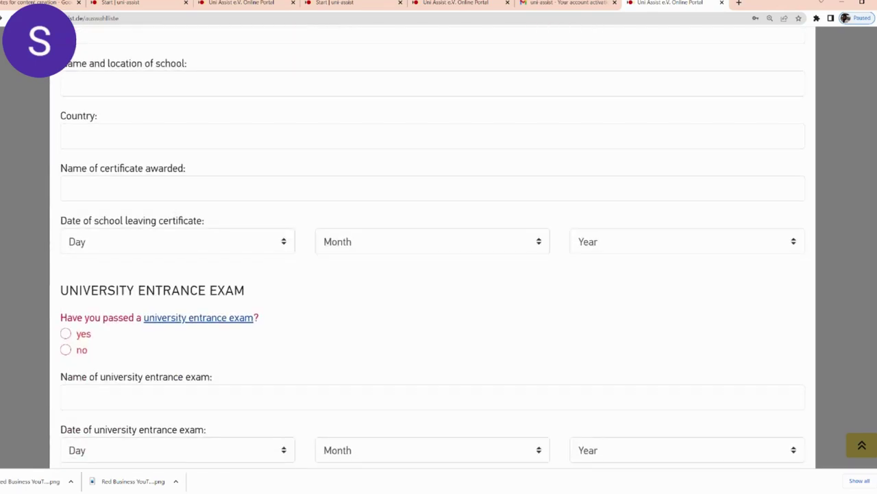
scroll(198, 180, "down", 4)
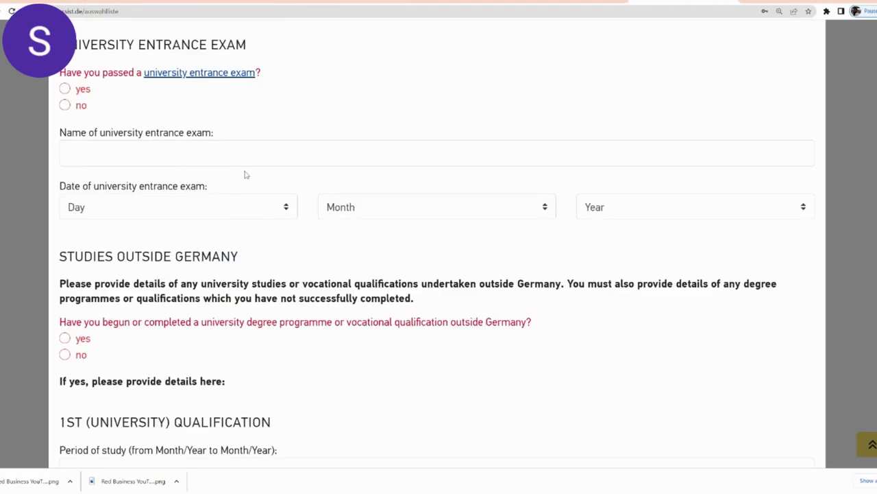
scroll(246, 176, "down", 2)
scroll(246, 175, "down", 10)
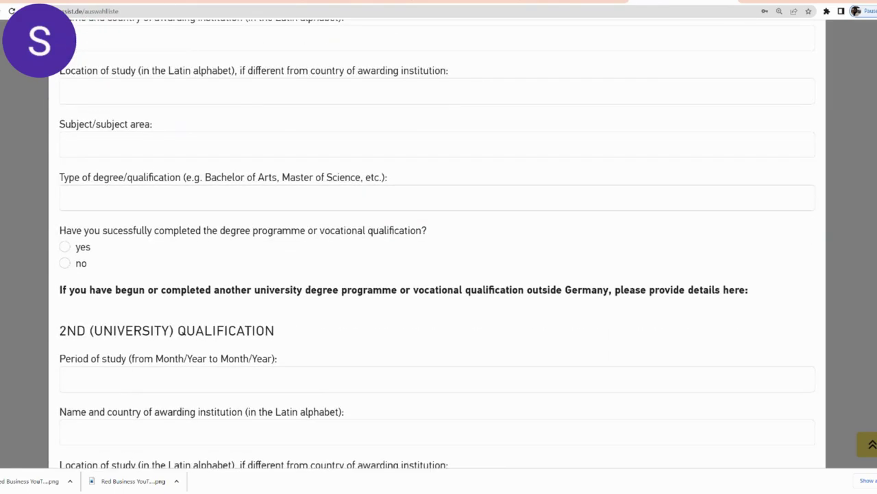
scroll(246, 175, "down", 7)
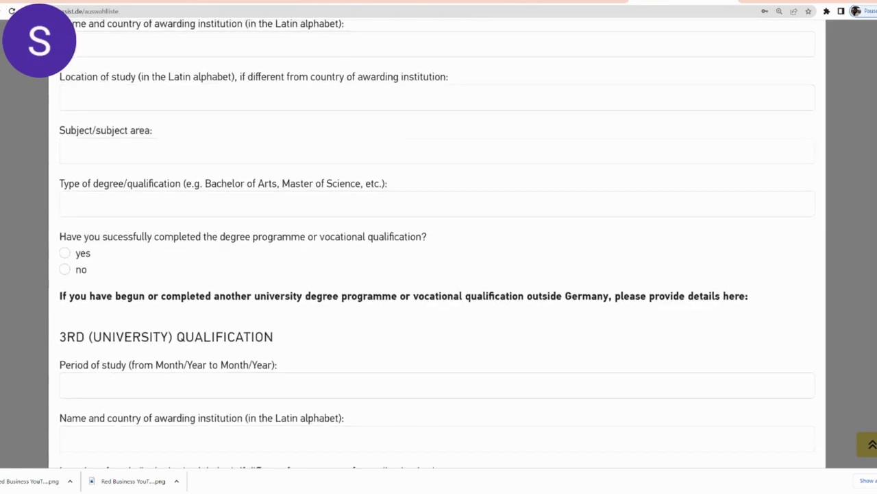
scroll(245, 174, "down", 7)
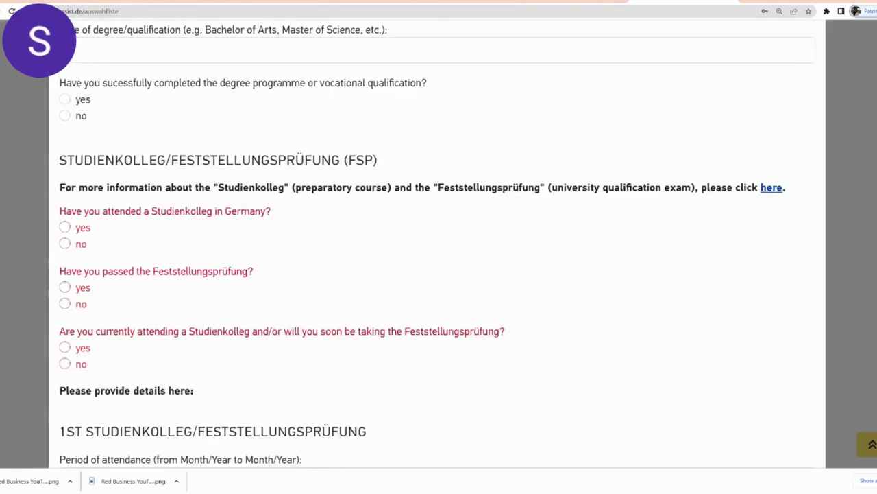
scroll(246, 175, "down", 18)
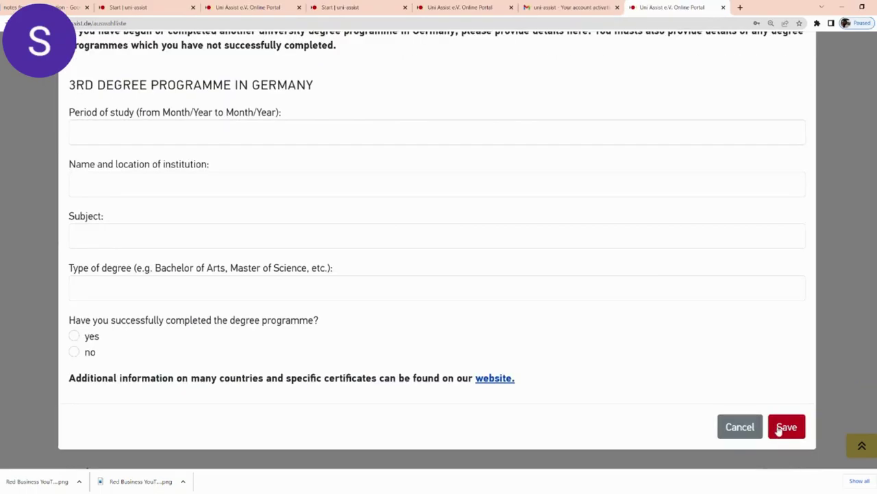
left_click(736, 428)
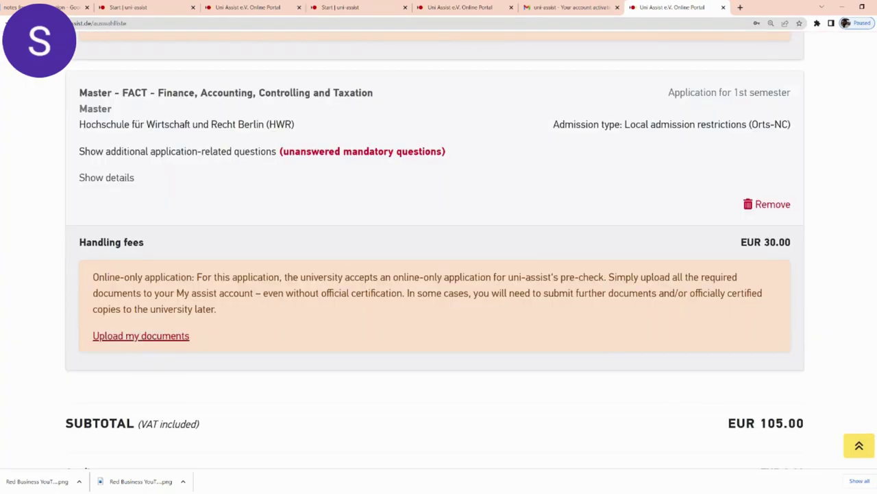
- Go to My Documents and view the document categories without choosing one
left_click(140, 335)
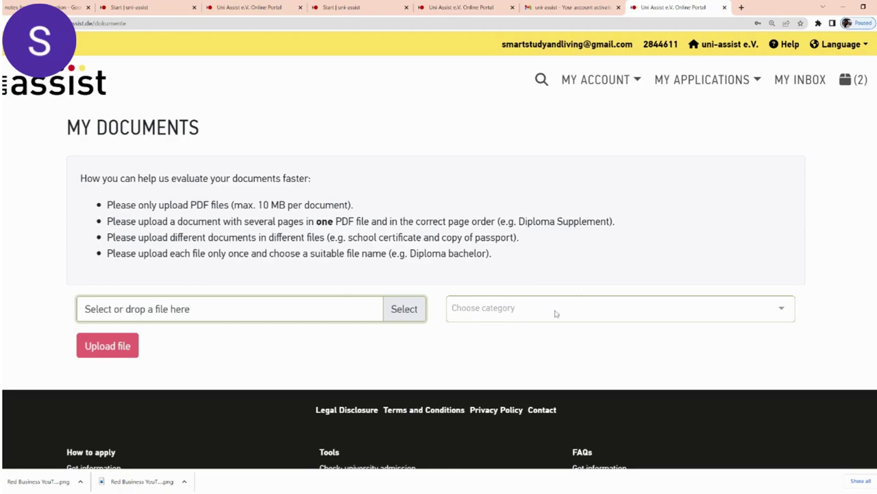
left_click(519, 307)
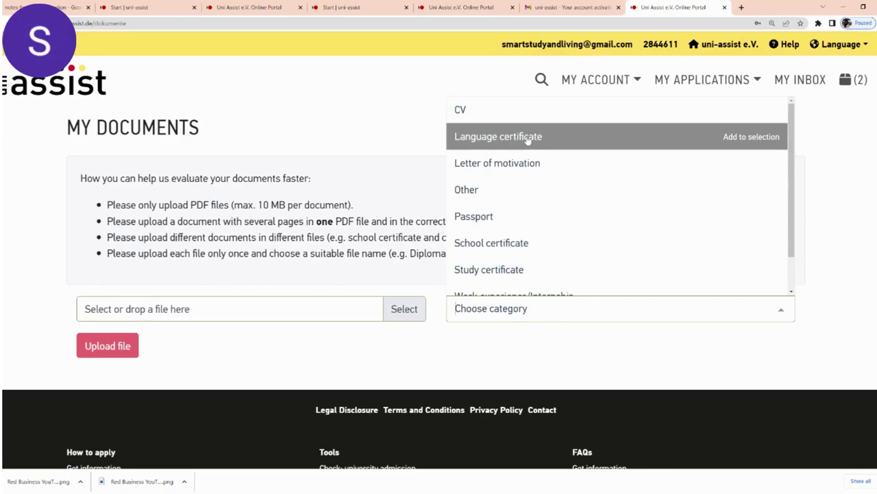
scroll(539, 173, "down", 1)
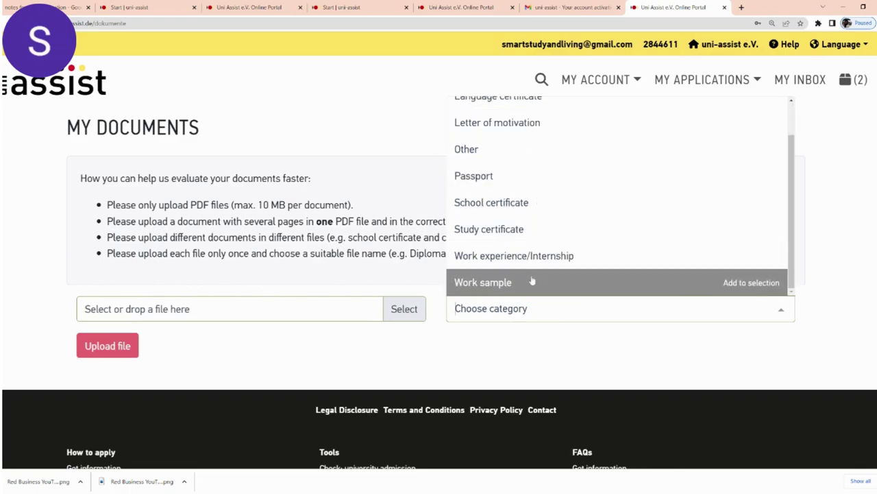
scroll(529, 217, "up", 1)
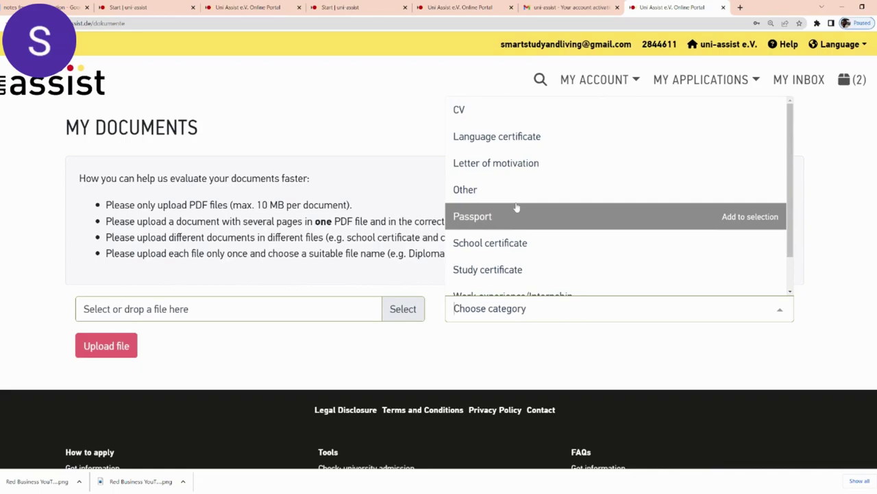
left_click(603, 116)
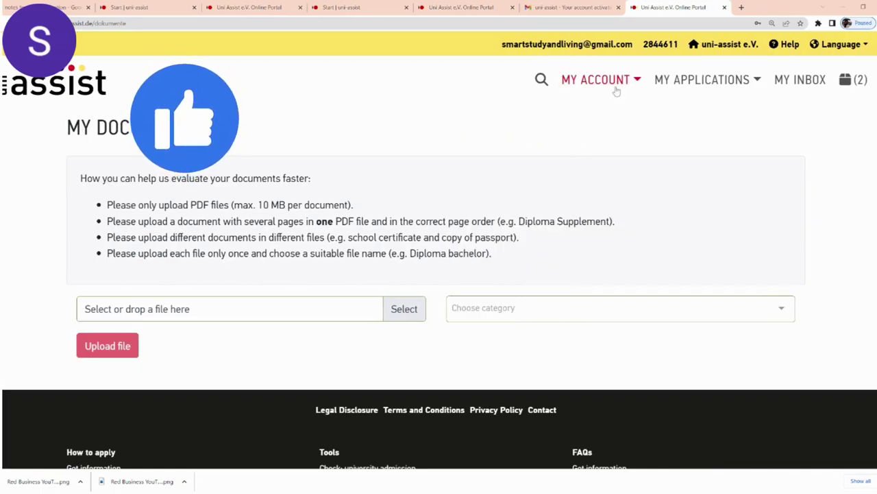
left_click(619, 81)
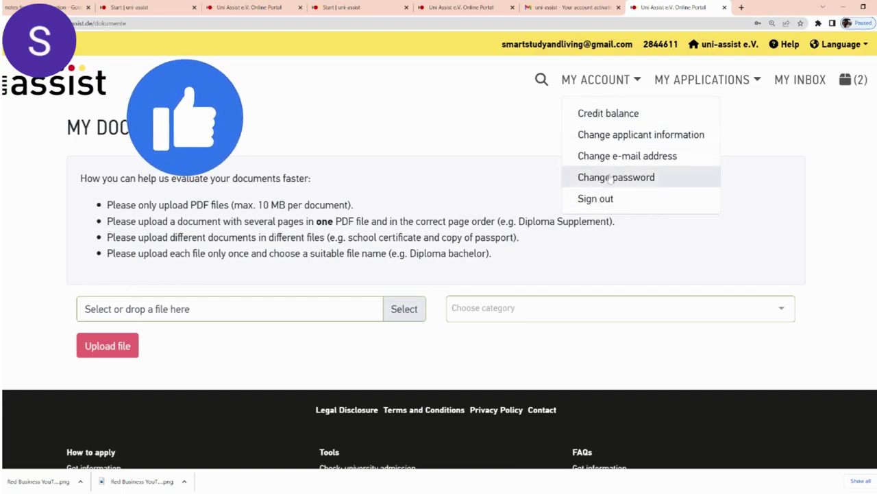
mouse_move(723, 84)
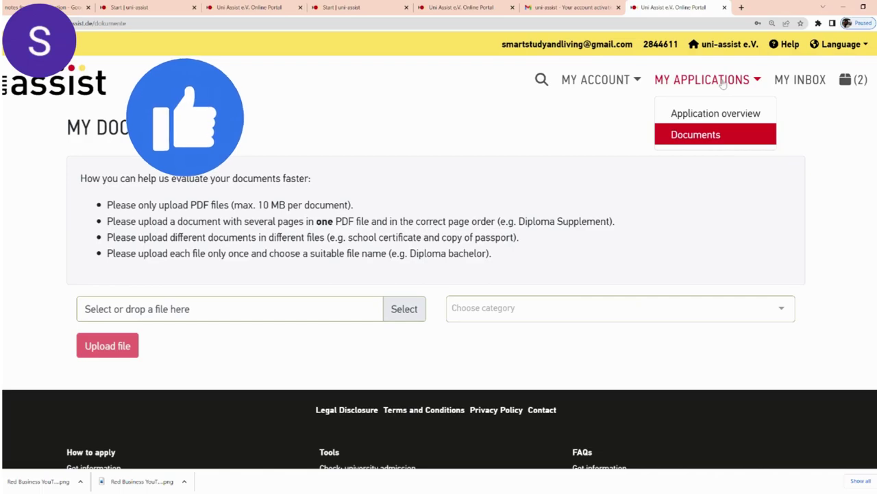
left_click(722, 117)
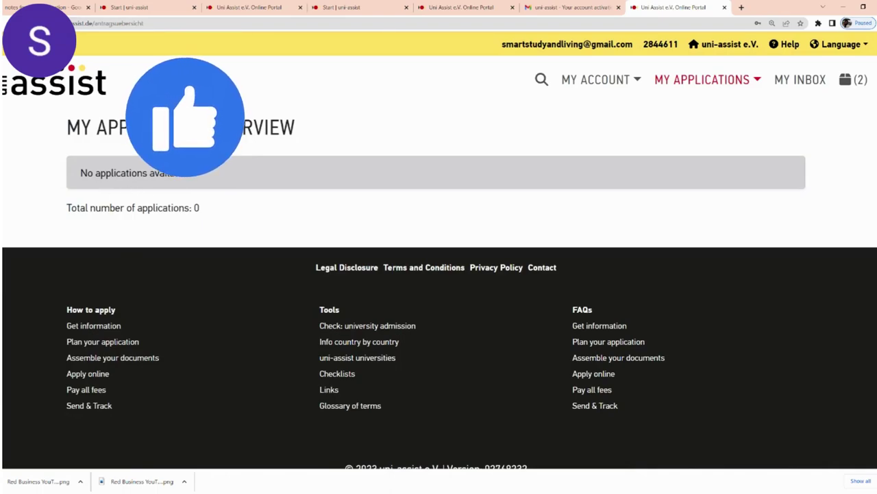
left_click(702, 79)
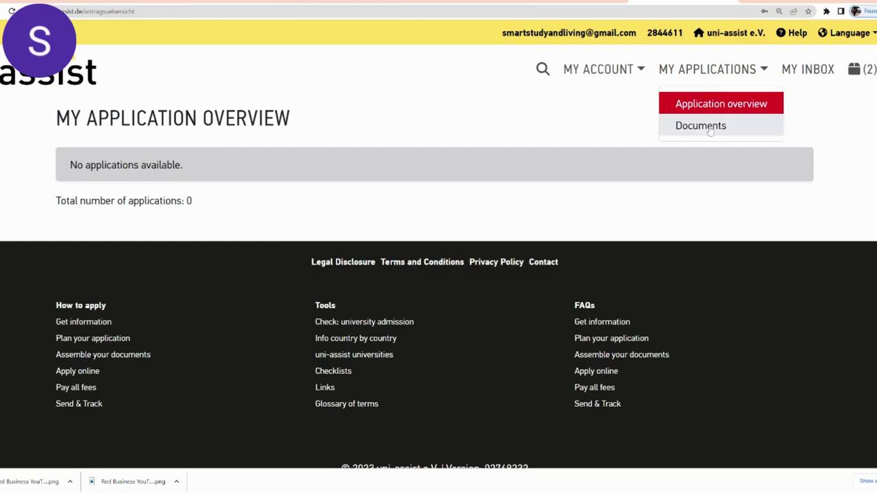
left_click(696, 135)
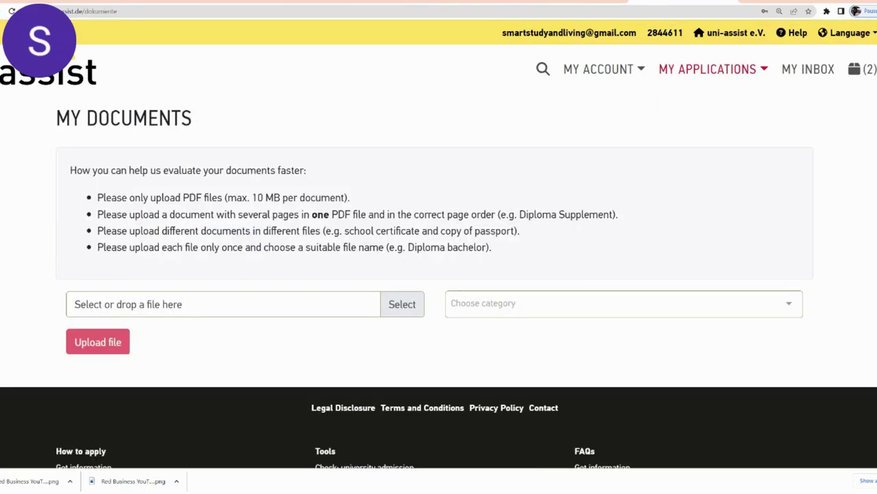
- Go to MY INBOX in the top navigation to confirm there are currently no messages
left_click(823, 74)
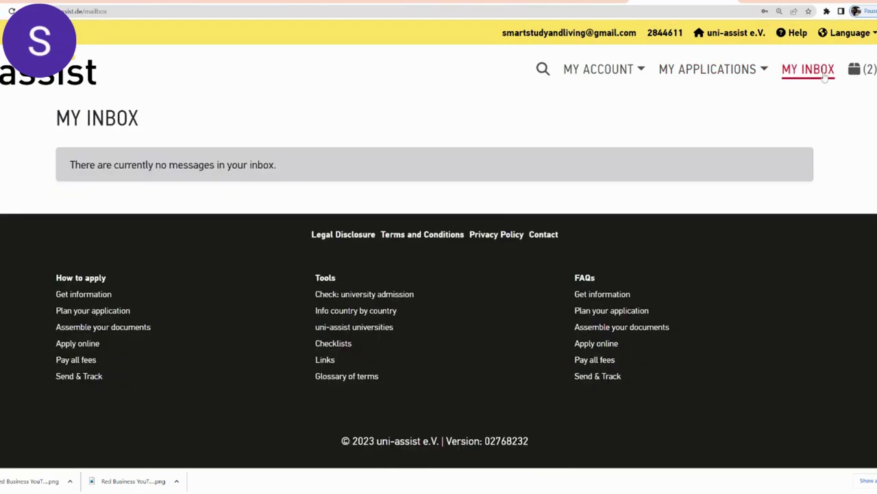